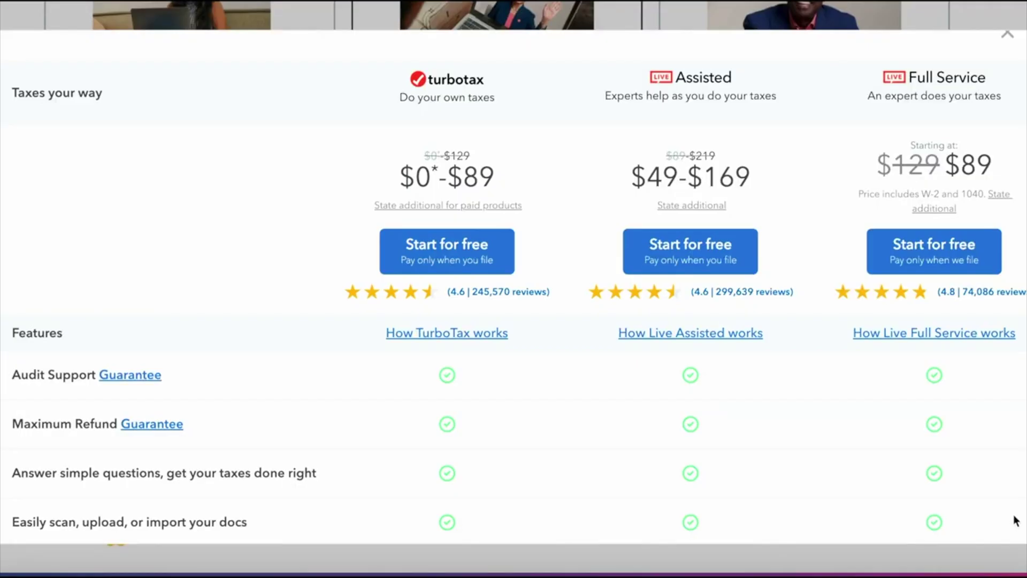
scroll(1015, 520, "down", 1)
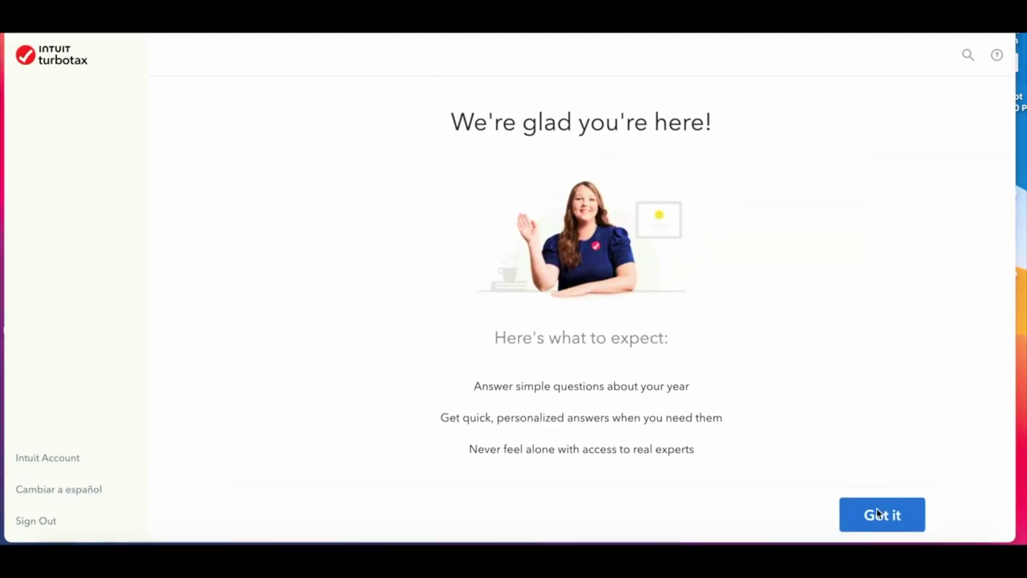
Step: Go through the list of tax situations that may apply, and choose Want help when I need it as the comfort level
left_click(878, 513)
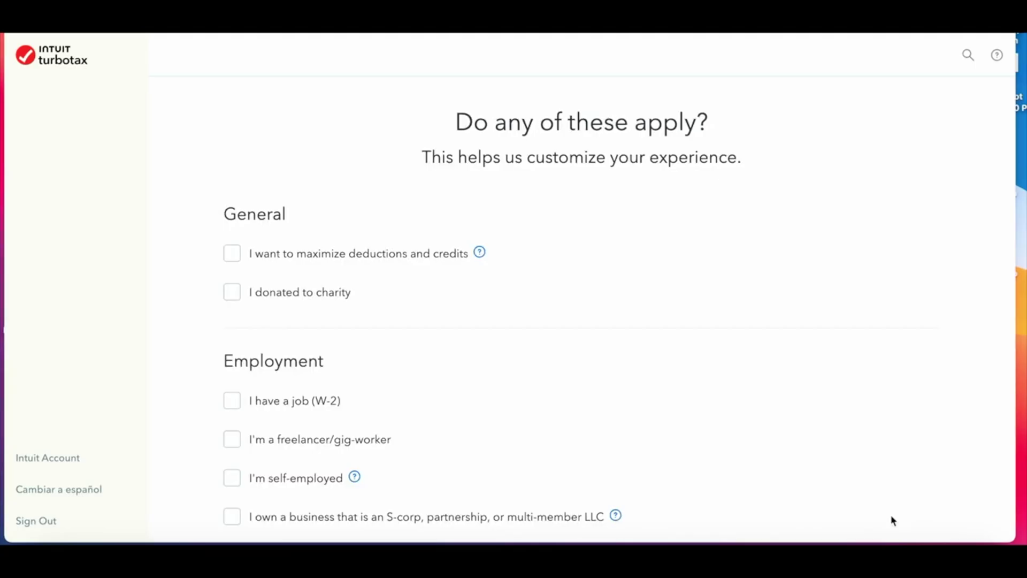
scroll(892, 483, "down", 2)
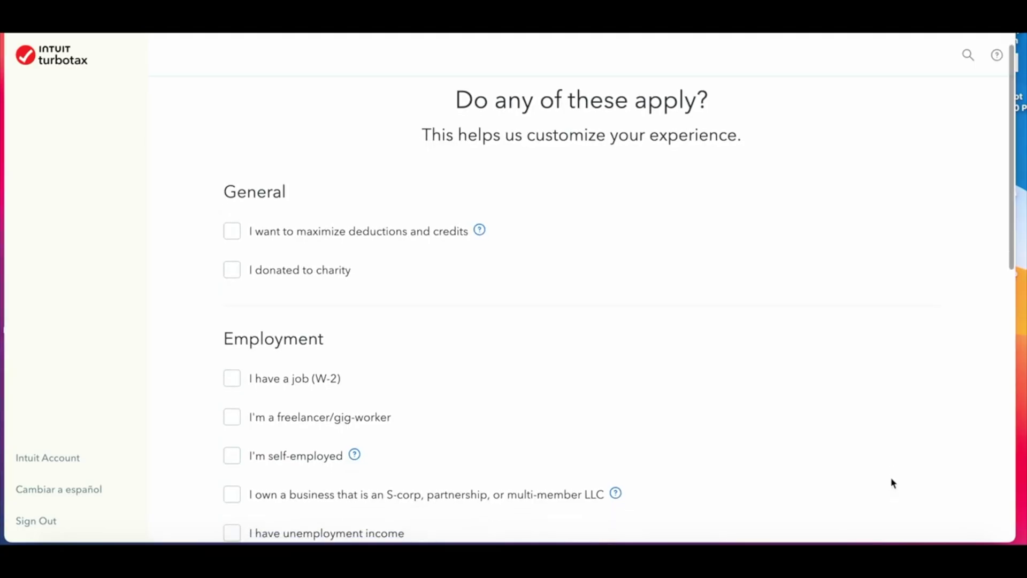
scroll(892, 483, "down", 3)
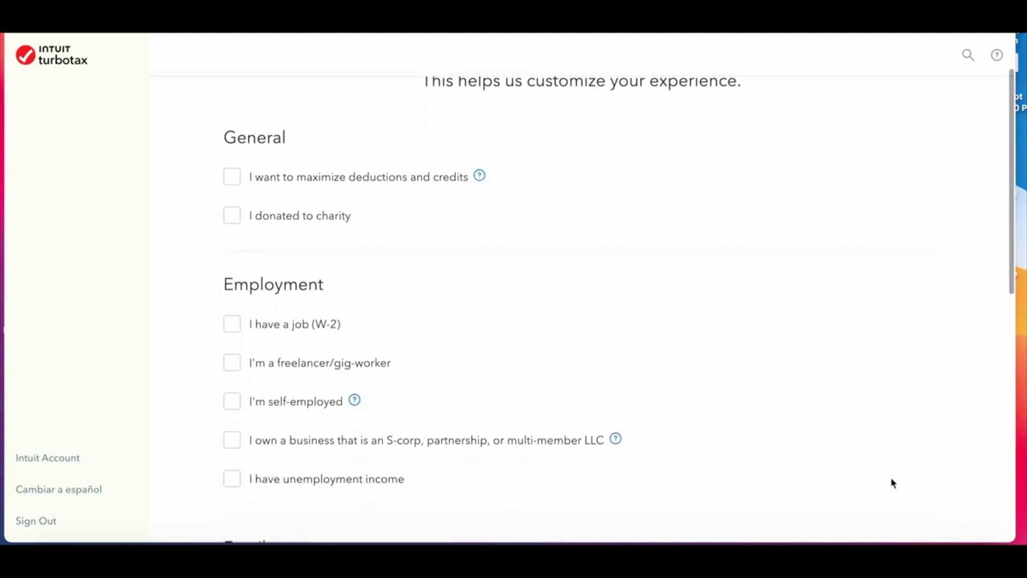
scroll(892, 483, "down", 3)
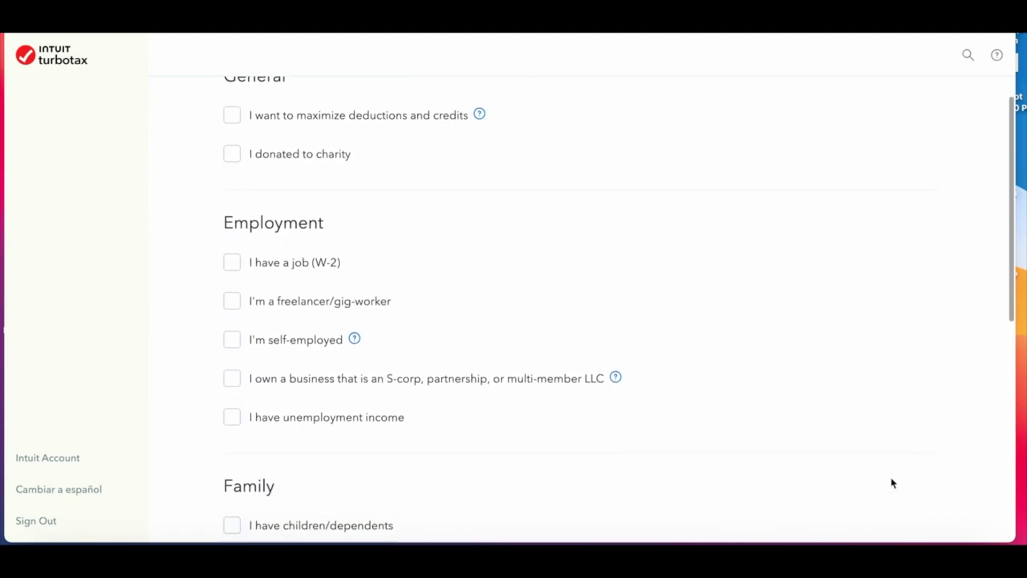
scroll(892, 483, "down", 4)
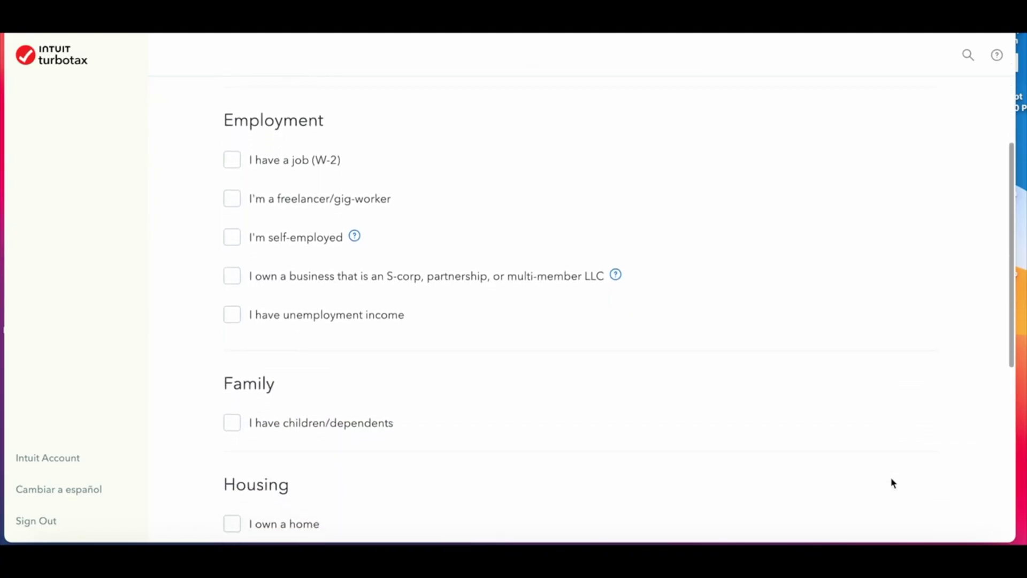
scroll(892, 483, "down", 4)
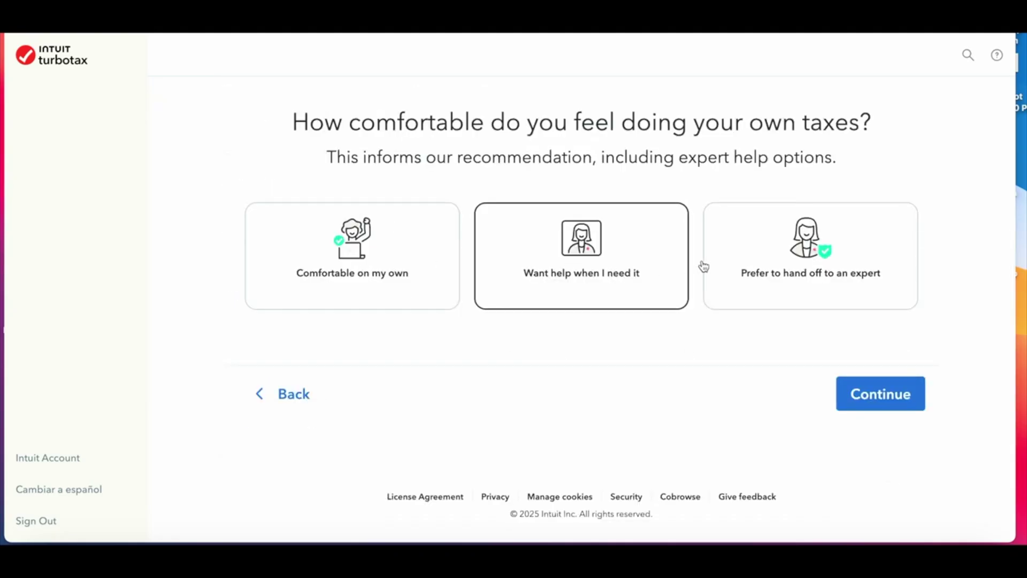
left_click(640, 266)
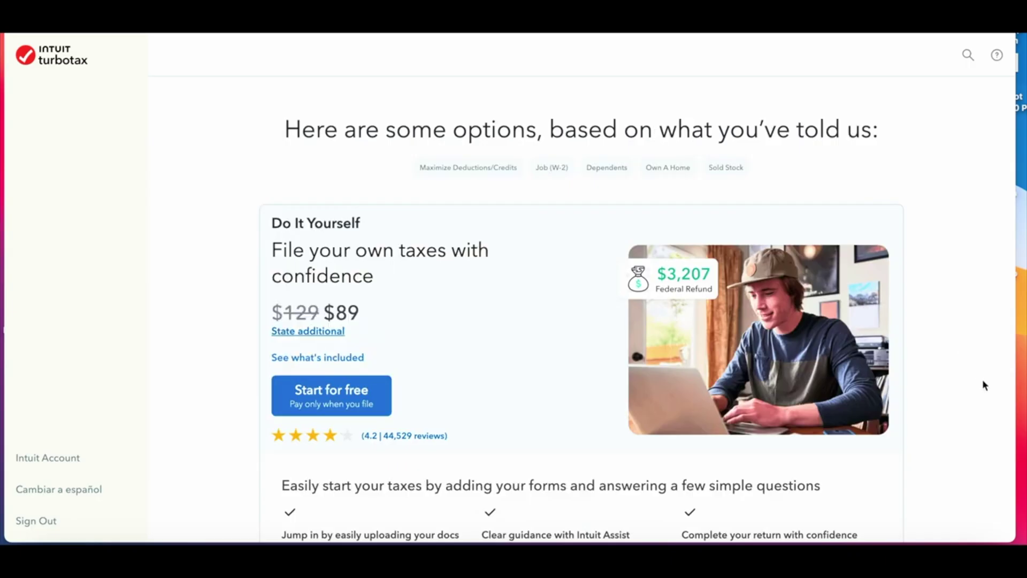
Step: Review the recommended Do It Yourself option and the alternative Live Assisted and Full Service offers with their prices
scroll(983, 381, "down", 2)
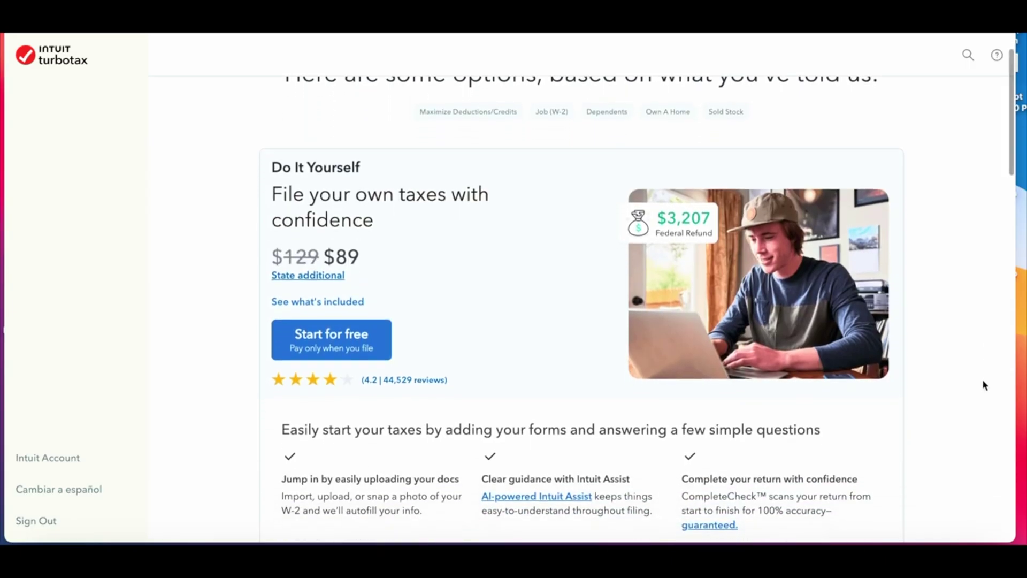
scroll(983, 381, "down", 5)
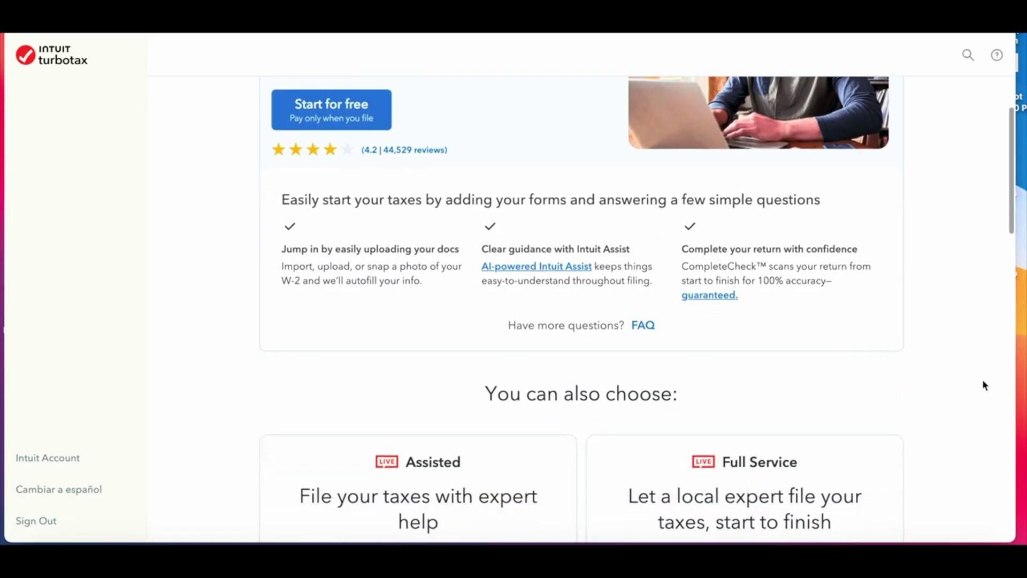
scroll(983, 383, "down", 7)
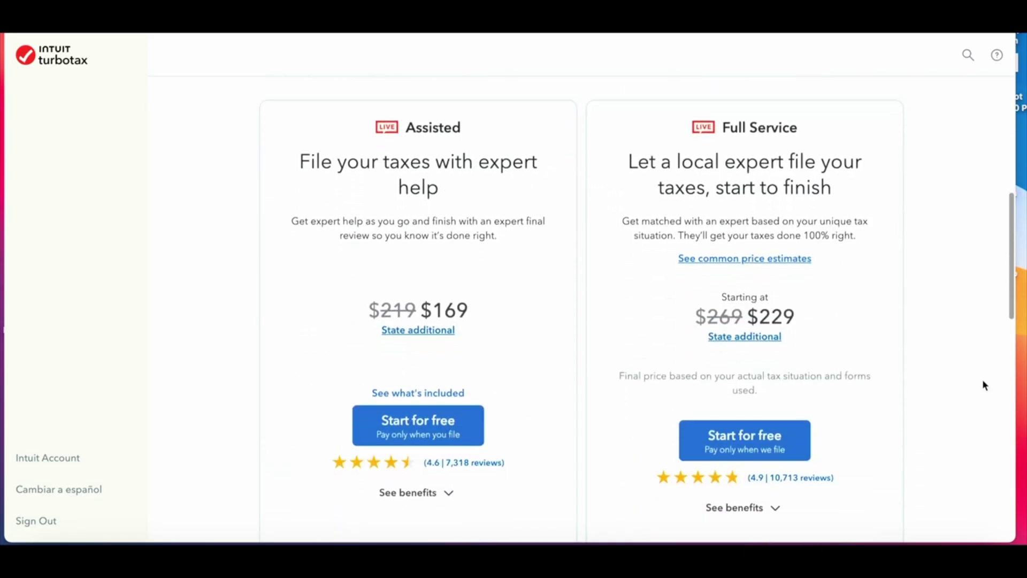
scroll(983, 384, "down", 2)
scroll(983, 384, "down", 2)
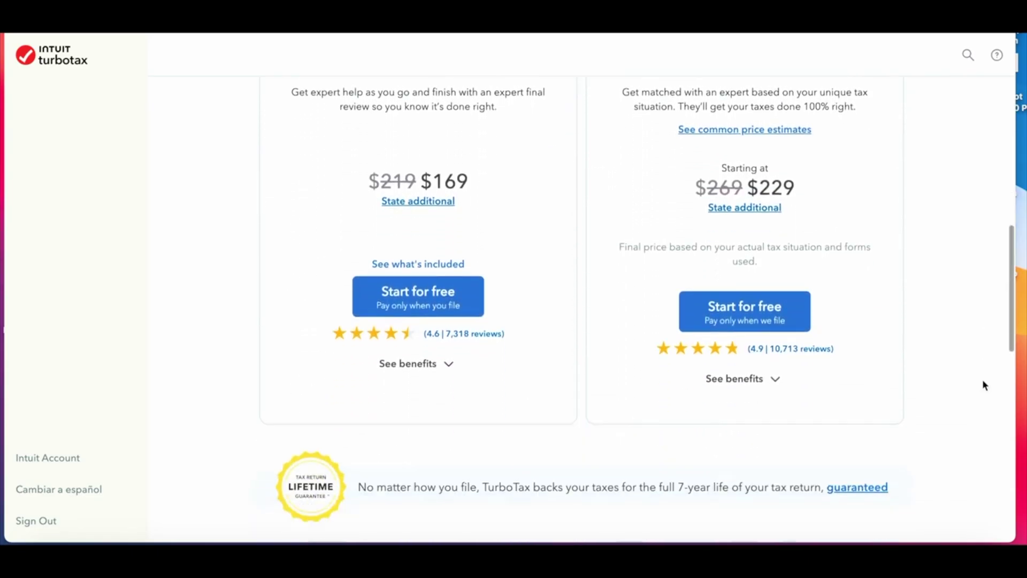
scroll(983, 382, "up", 1)
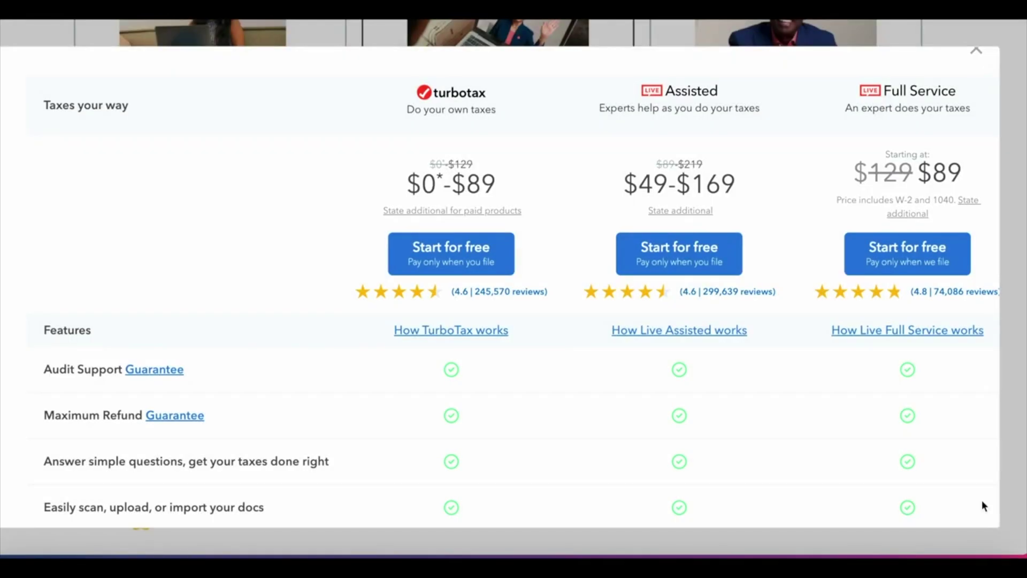
Step: Compare the included features of the do-your-own, Live Assisted and Live Full Service plans in the comparison table
scroll(983, 506, "down", 2)
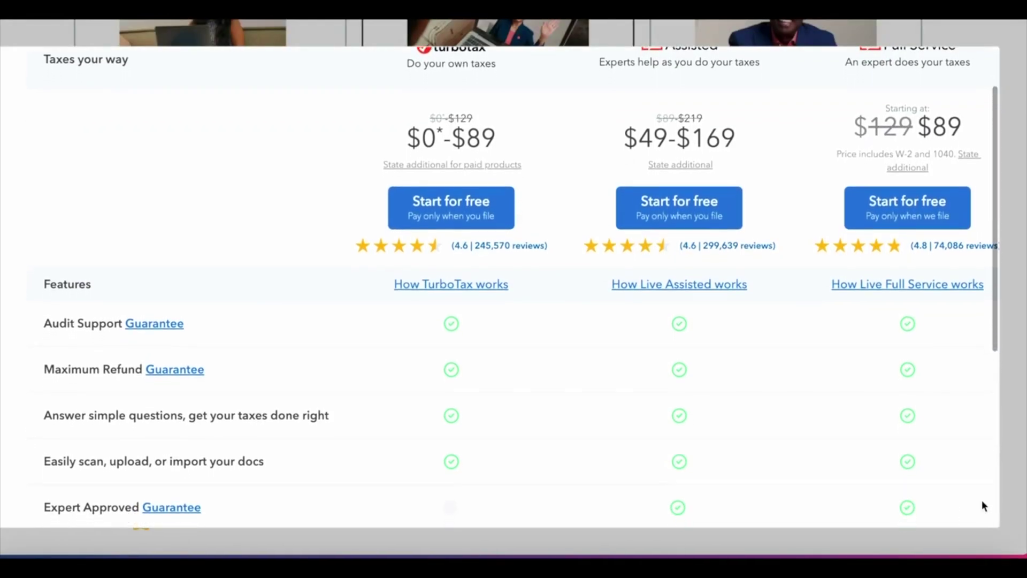
scroll(981, 502, "down", 2)
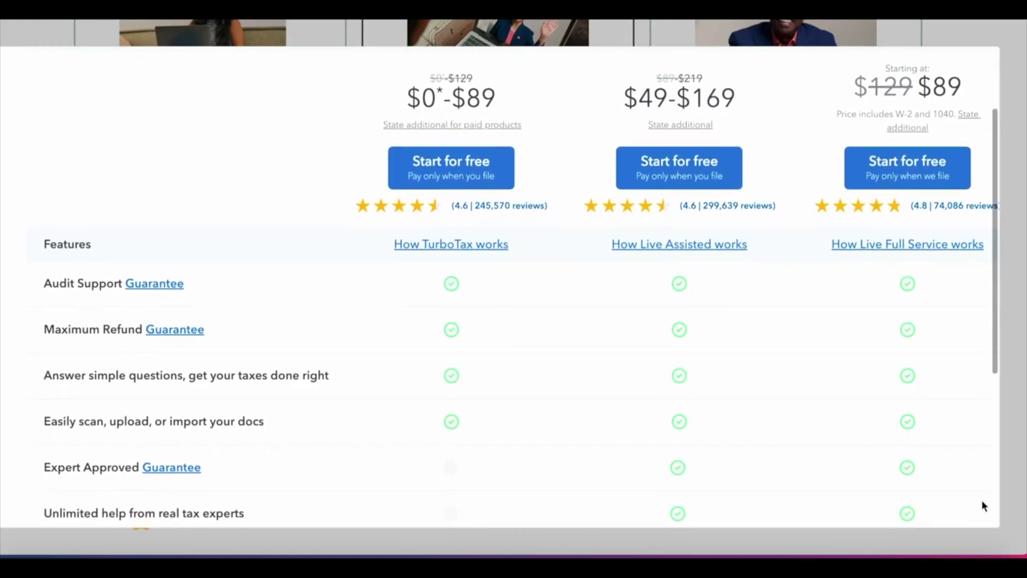
scroll(982, 503, "down", 3)
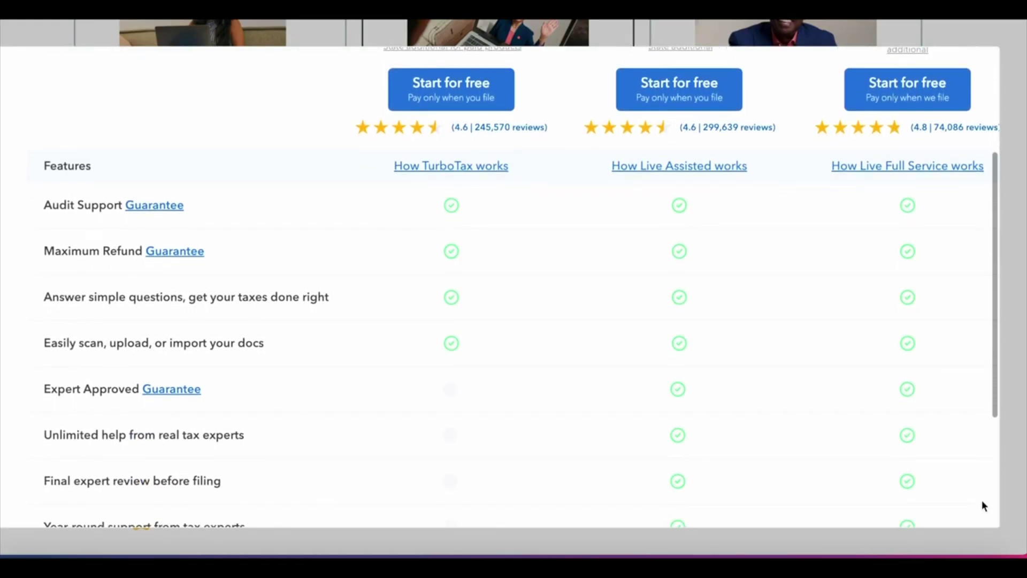
scroll(982, 501, "down", 2)
scroll(982, 502, "down", 1)
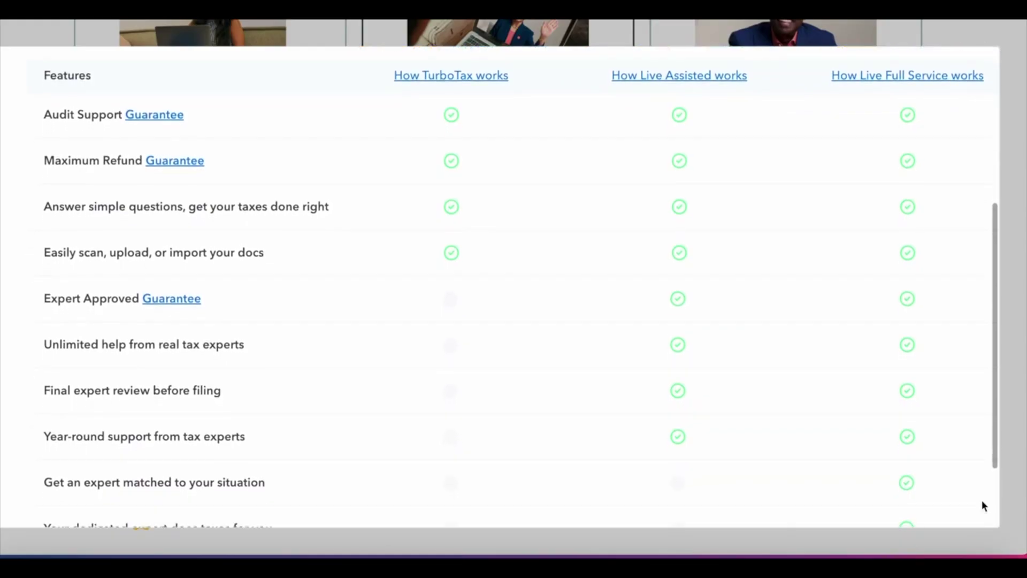
scroll(982, 503, "down", 1)
scroll(982, 501, "down", 1)
scroll(982, 503, "down", 2)
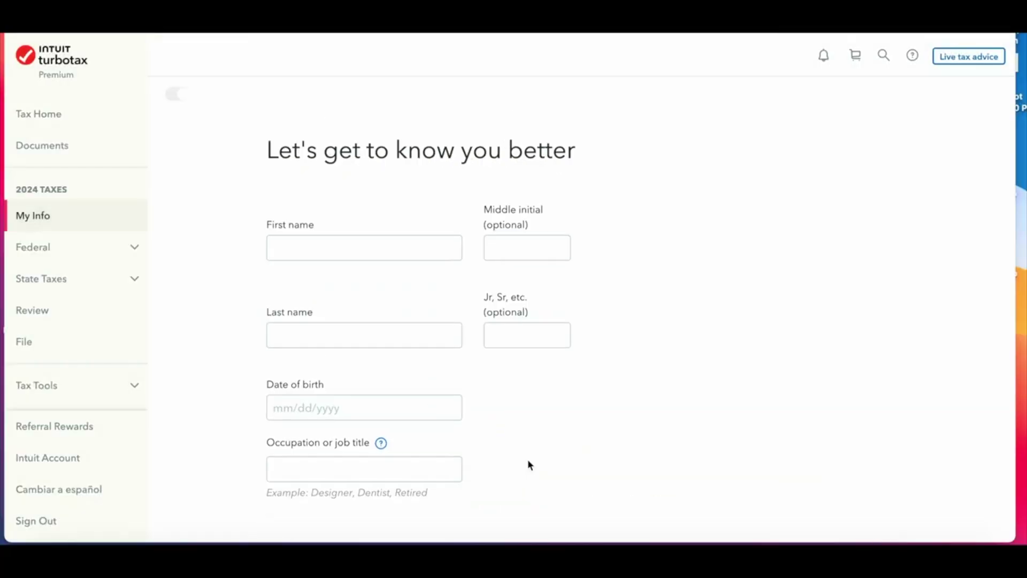
Step: Look over the personal info form and expand the Federal, State Taxes and Tax Tools sections of the navigation
scroll(497, 404, "down", 3)
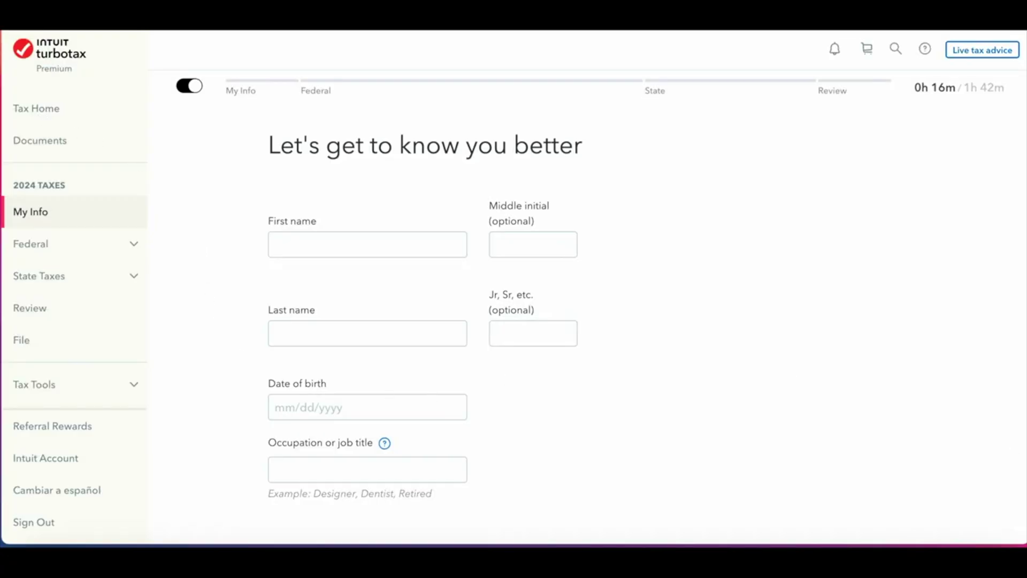
left_click(131, 245)
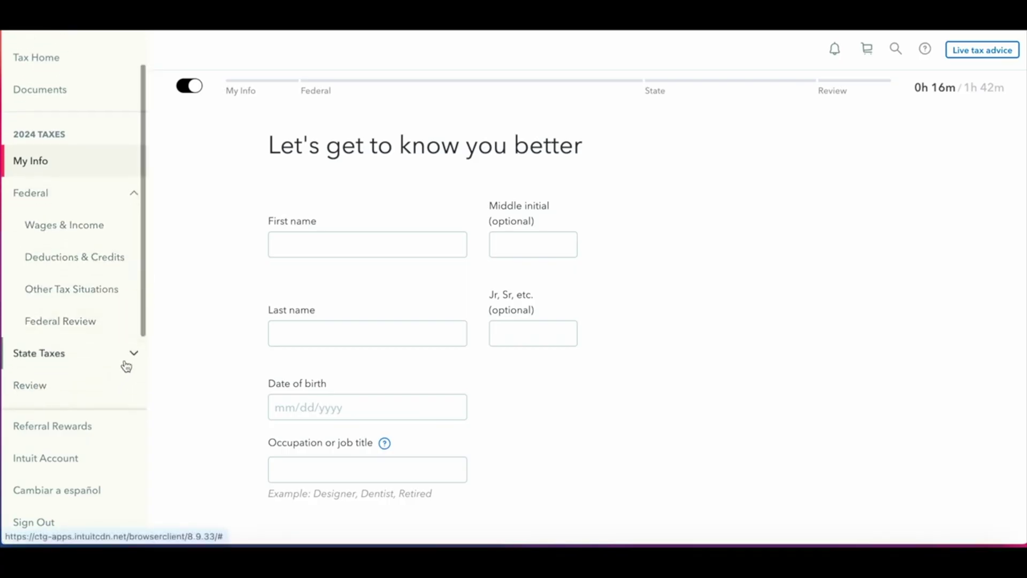
left_click(135, 362)
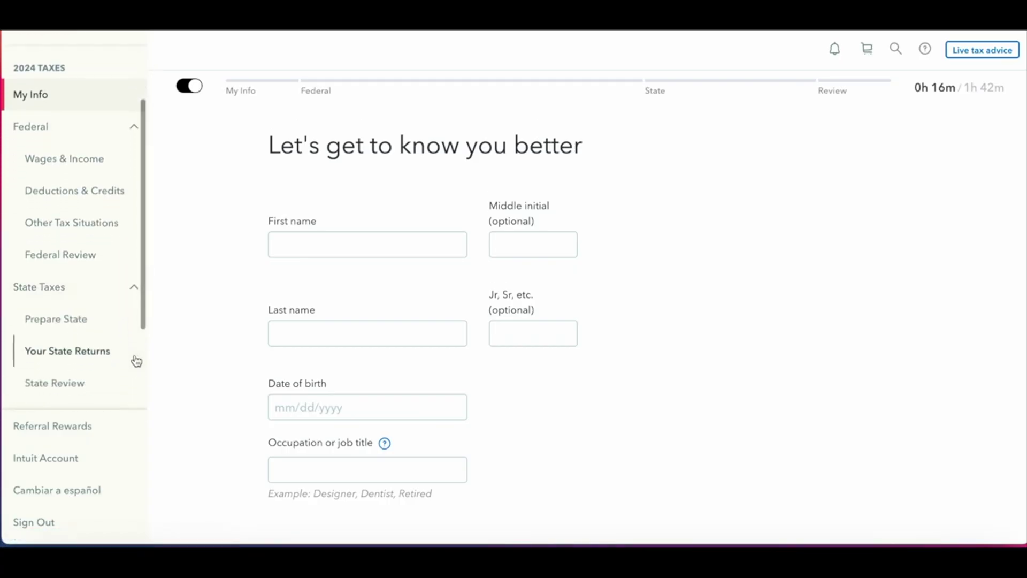
scroll(137, 364, "down", 5)
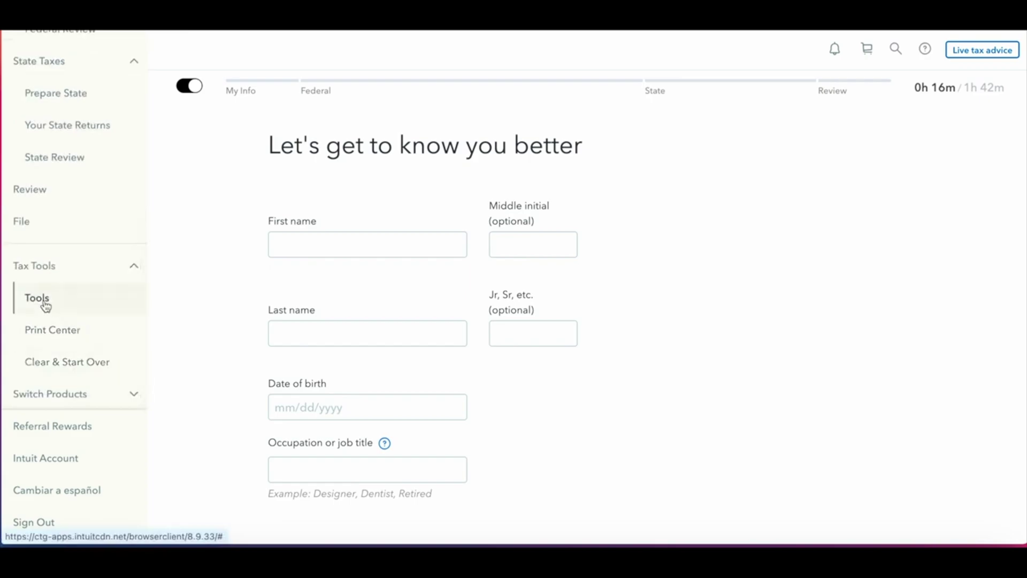
Step: Open the Tools Center, look over its topic tools and helpful links, and close it
left_click(44, 304)
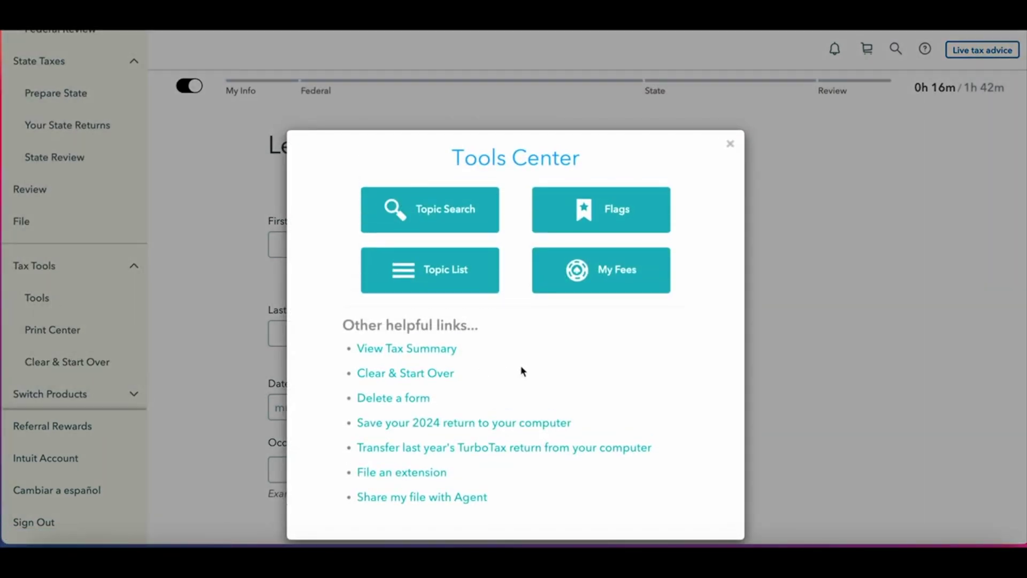
scroll(521, 366, "down", 1)
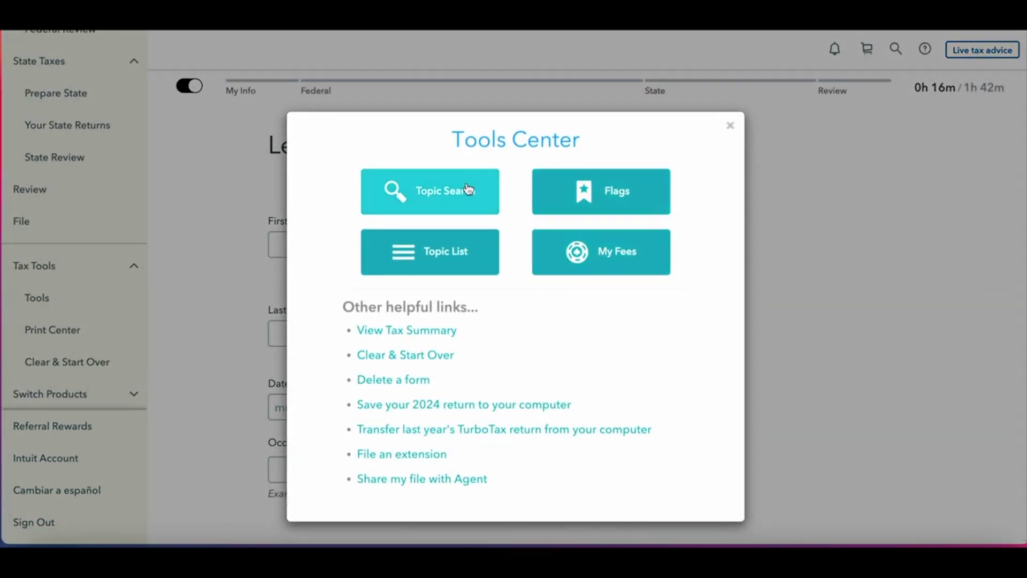
left_click(81, 403)
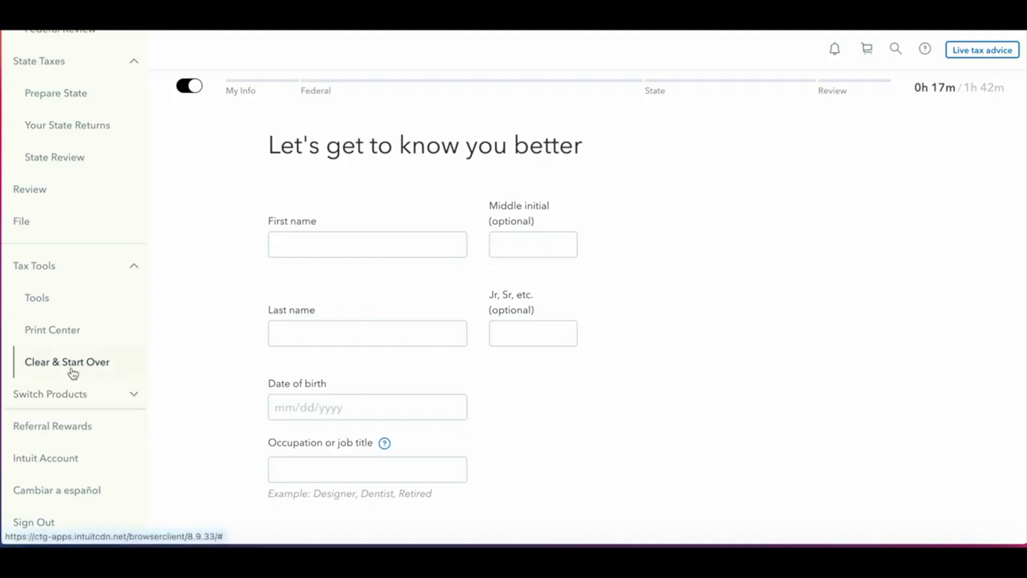
Step: Expand the Switch Products section and open the Live tax advice option
left_click(127, 400)
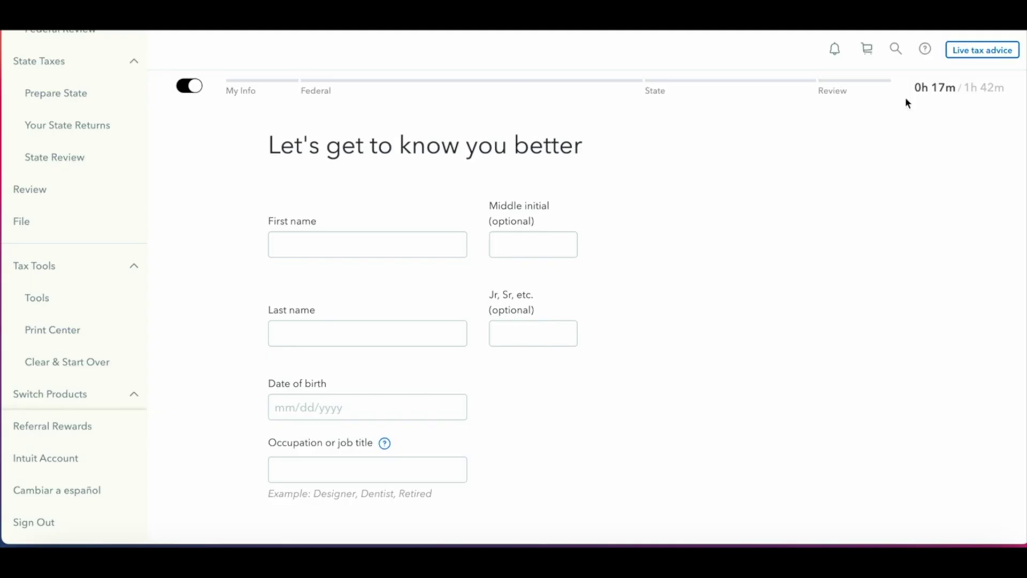
left_click(976, 53)
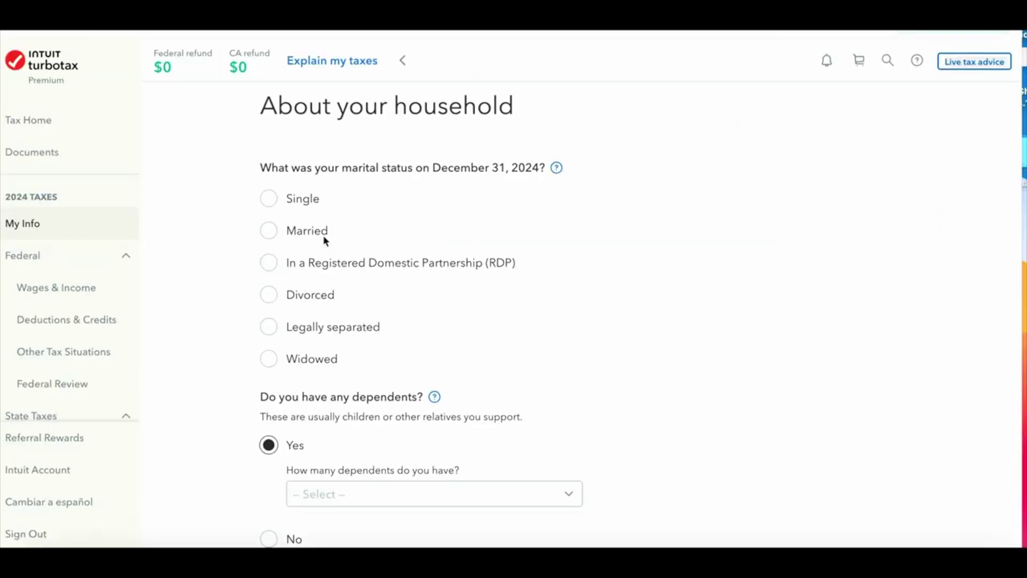
Step: Set the marital status on December 31, 2024 to Married and proceed through the household and spouse's info pages
left_click(269, 230)
scroll(364, 339, "down", 1)
left_click(294, 225)
scroll(525, 318, "down", 5)
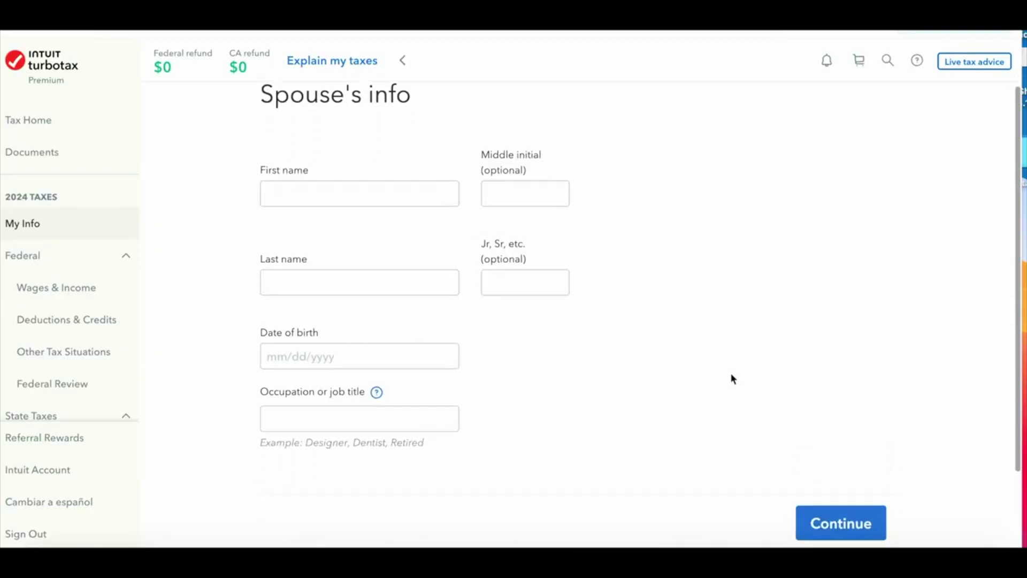
scroll(731, 374, "down", 1)
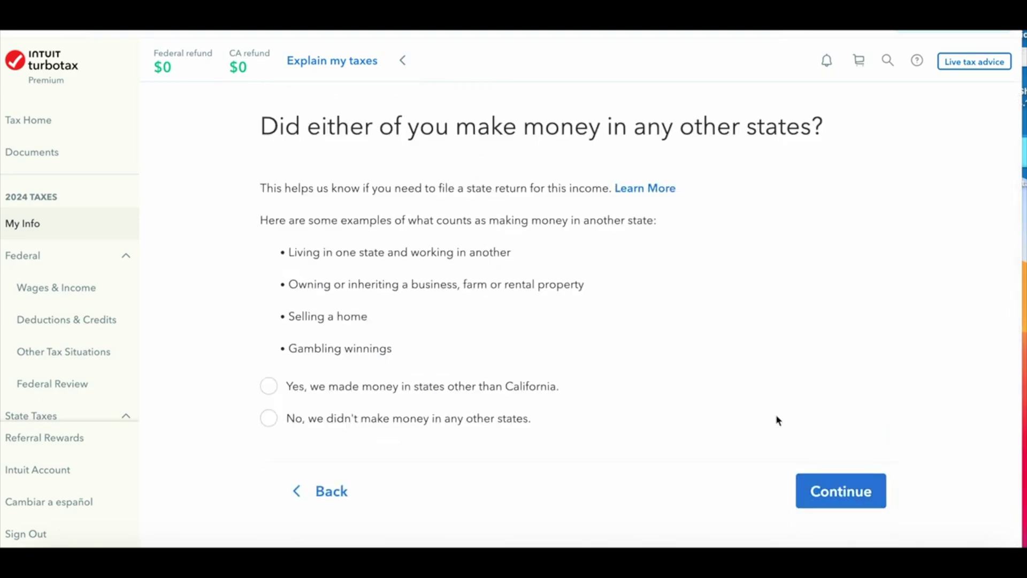
Step: Answer that neither spouse made money in any other states and continue
left_click(464, 421)
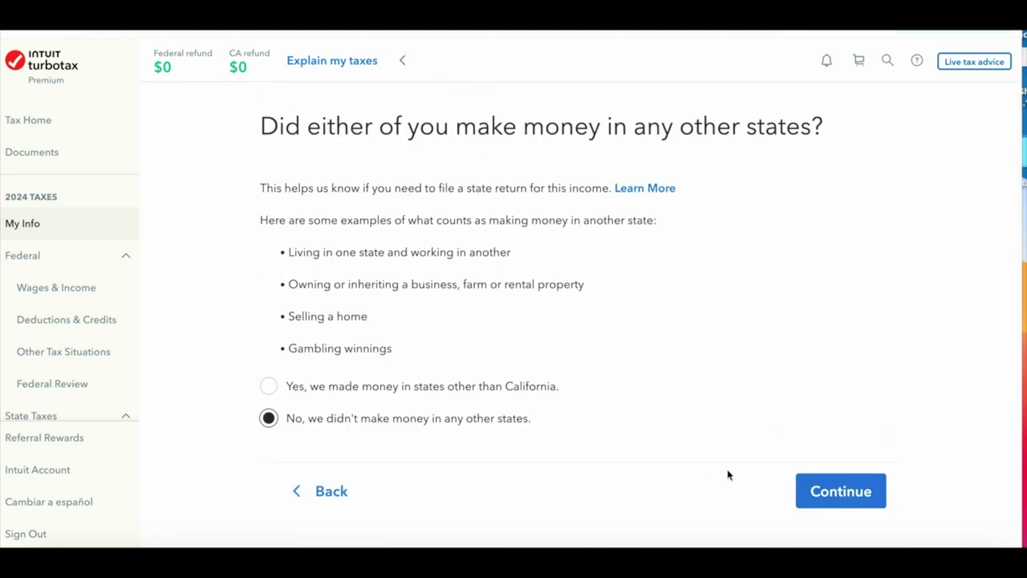
left_click(822, 496)
left_click(840, 400)
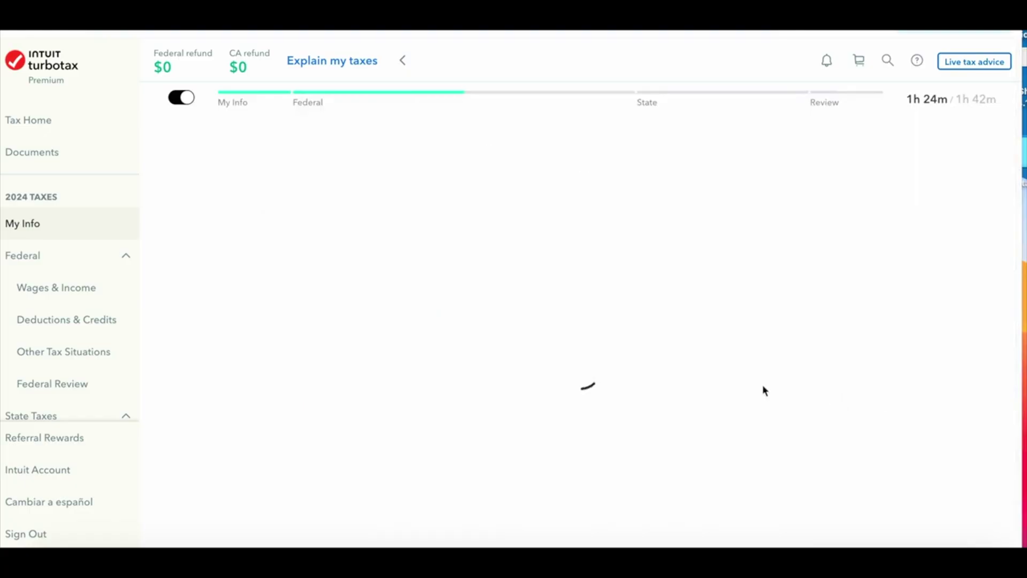
Step: Look over the personal info summary and choose My child as the person supported
scroll(715, 471, "down", 1)
scroll(716, 472, "down", 3)
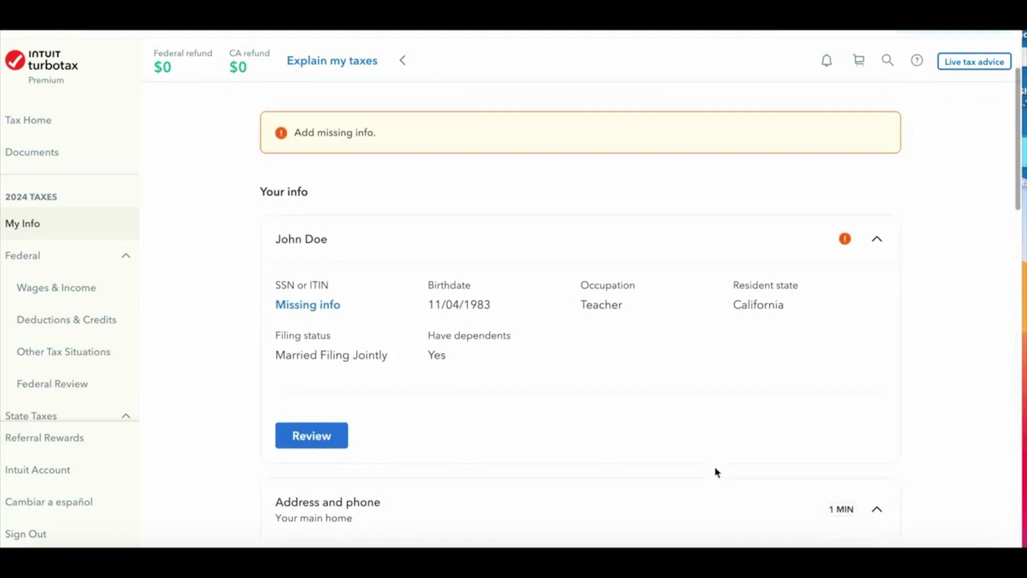
scroll(717, 472, "up", 4)
scroll(717, 472, "down", 2)
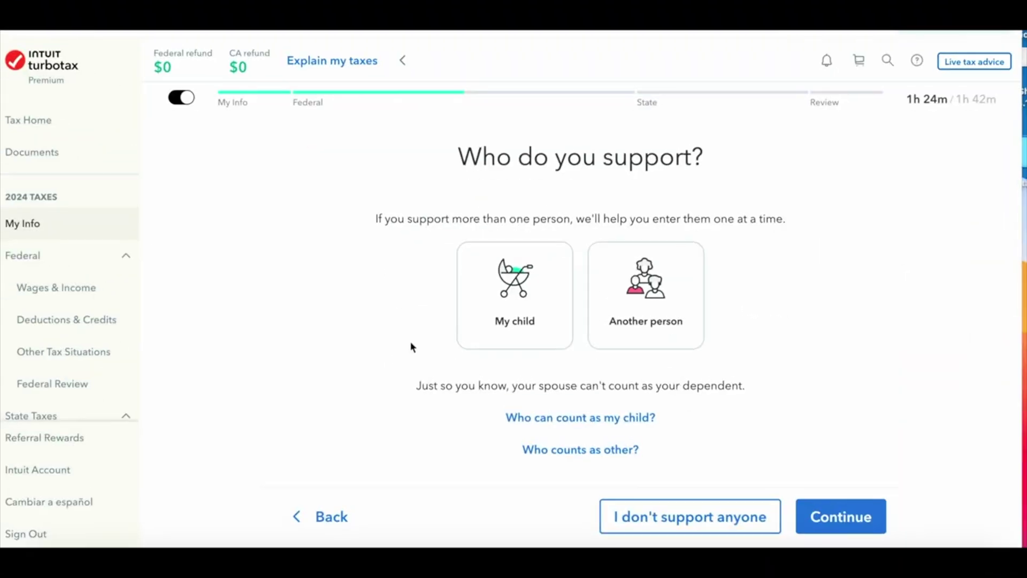
scroll(410, 346, "down", 1)
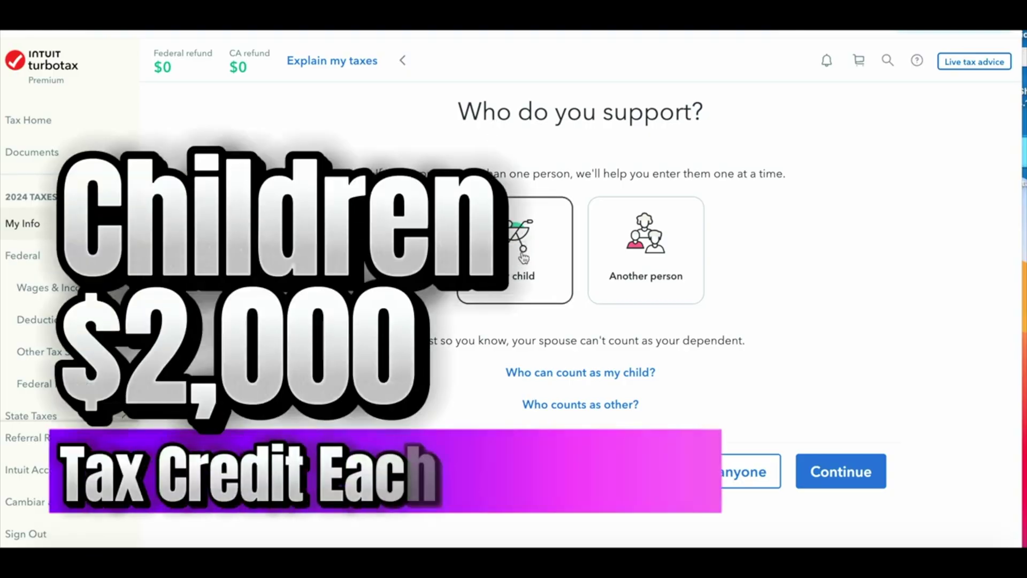
left_click(523, 258)
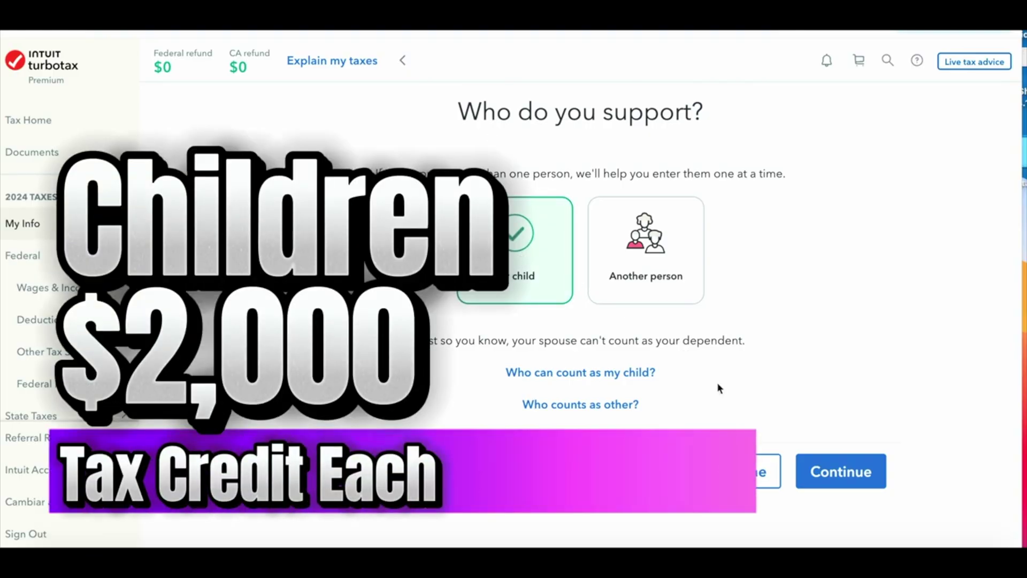
Step: Proceed to the child's info page and skip the Social Security number entry for now
left_click(844, 472)
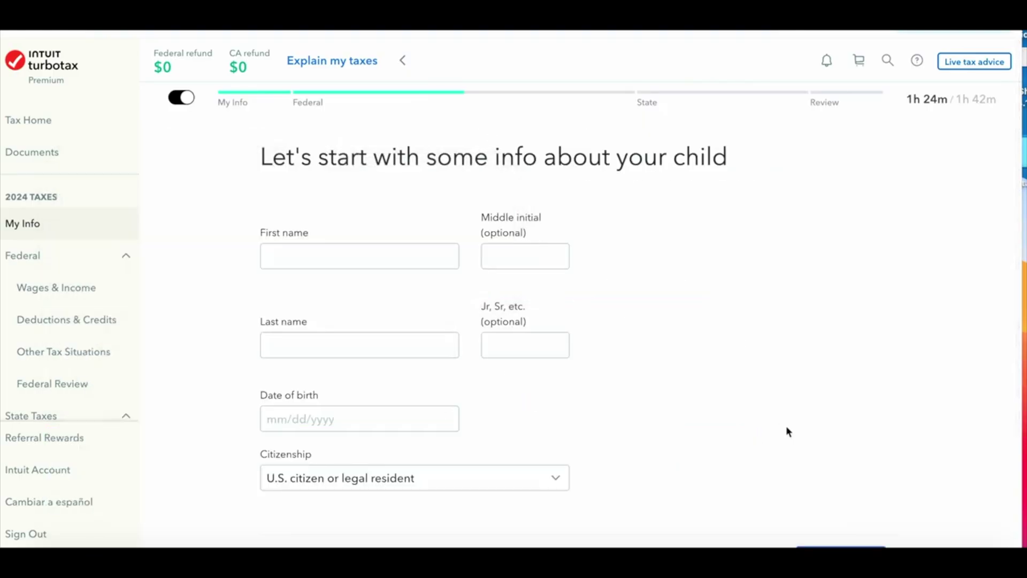
scroll(786, 431, "down", 2)
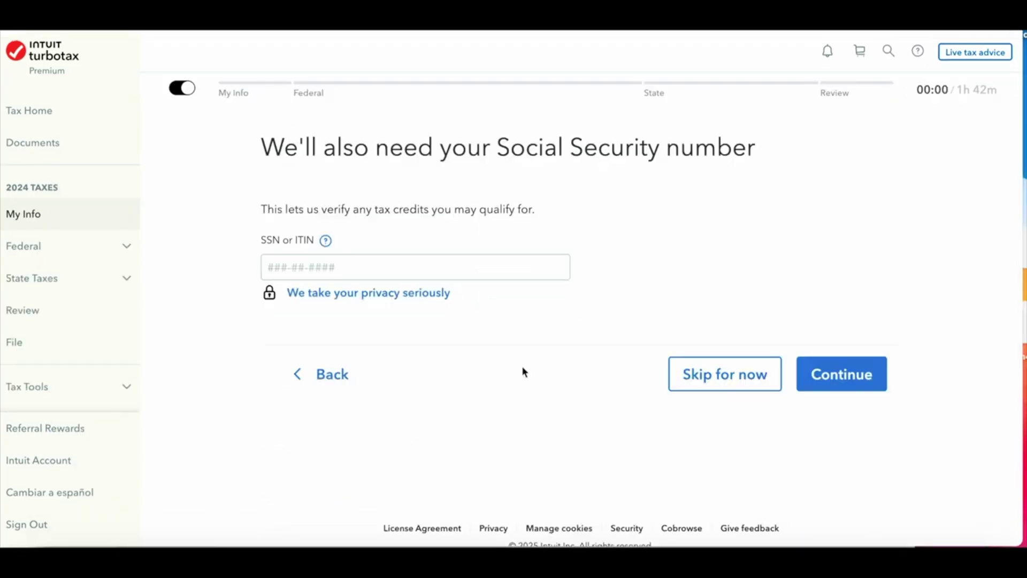
left_click(731, 376)
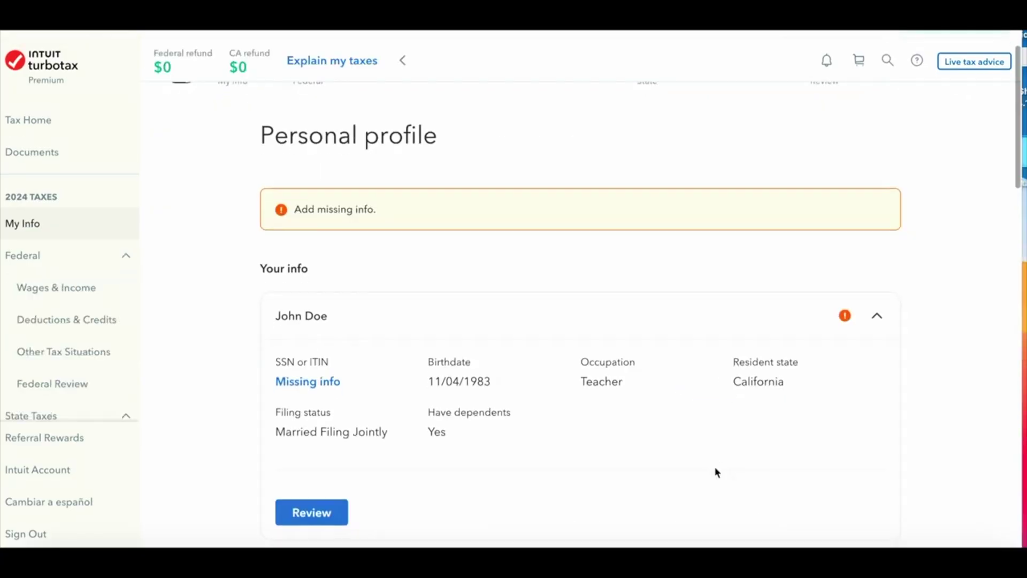
Step: Look over the personal profile's own info, address and household sections
scroll(718, 471, "down", 2)
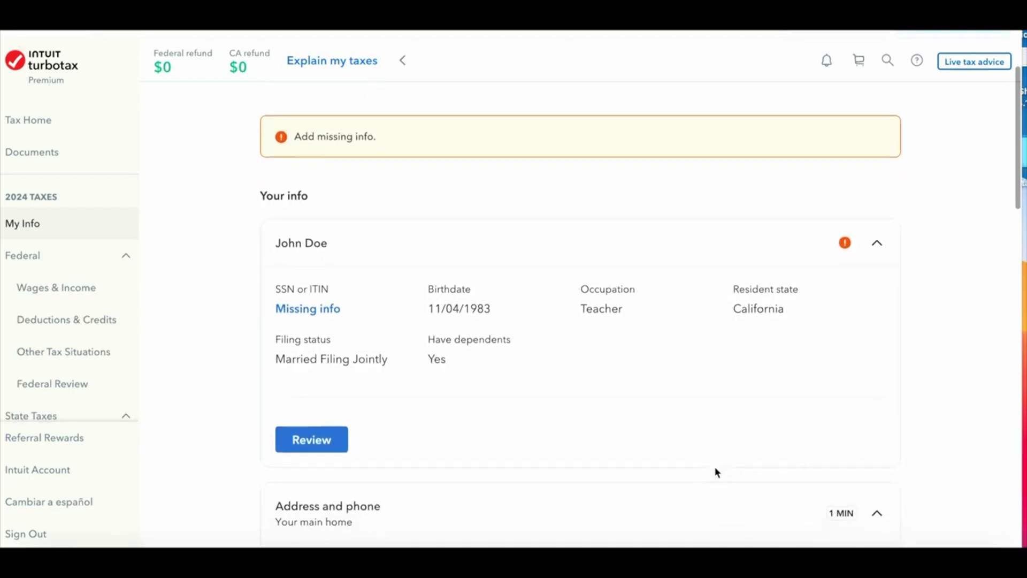
scroll(715, 469, "down", 5)
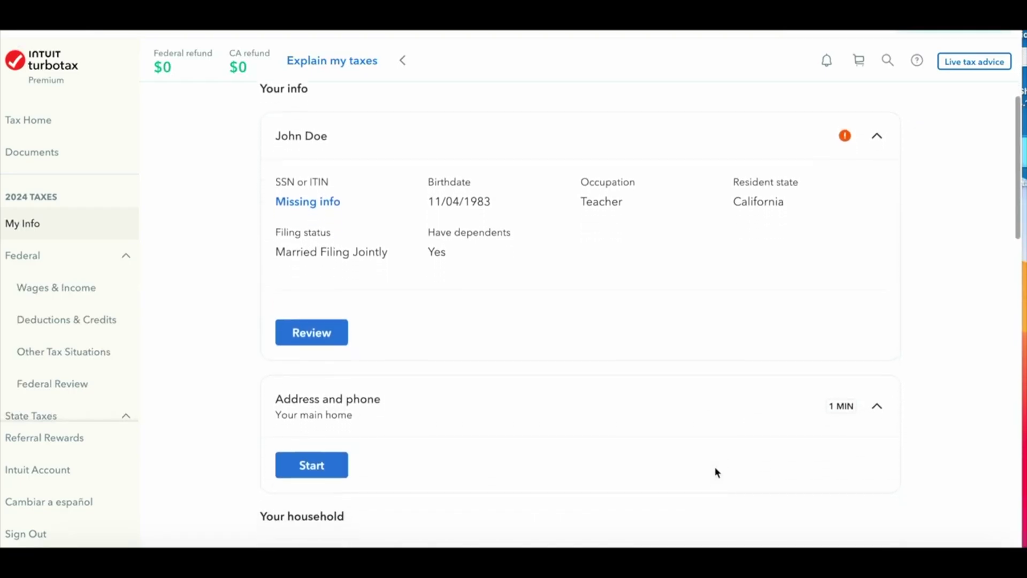
scroll(716, 472, "down", 1)
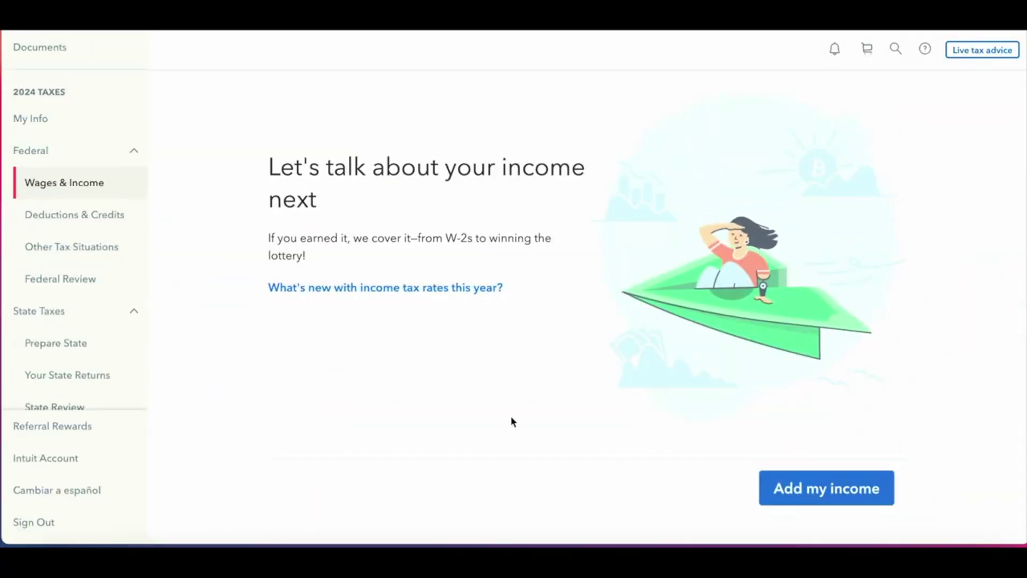
Step: Open the article on what's new with income tax rates and answer Yes to having self-employment income or expenses
left_click(470, 287)
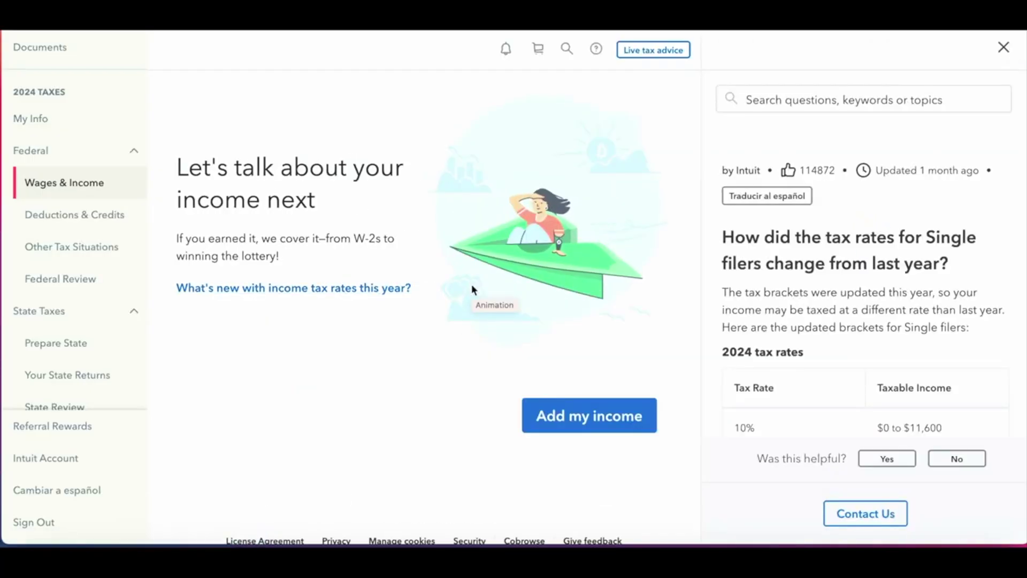
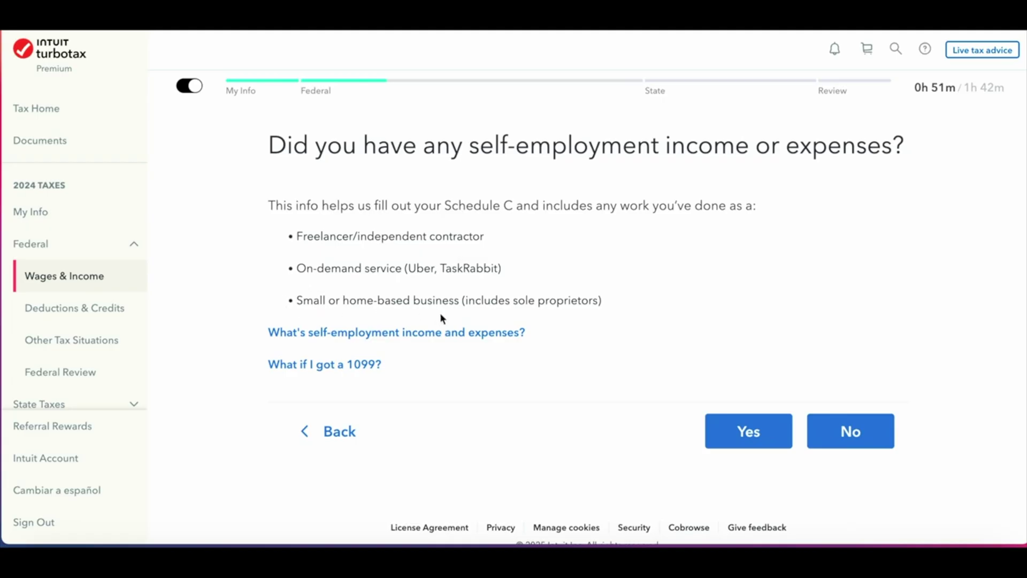
left_click(749, 434)
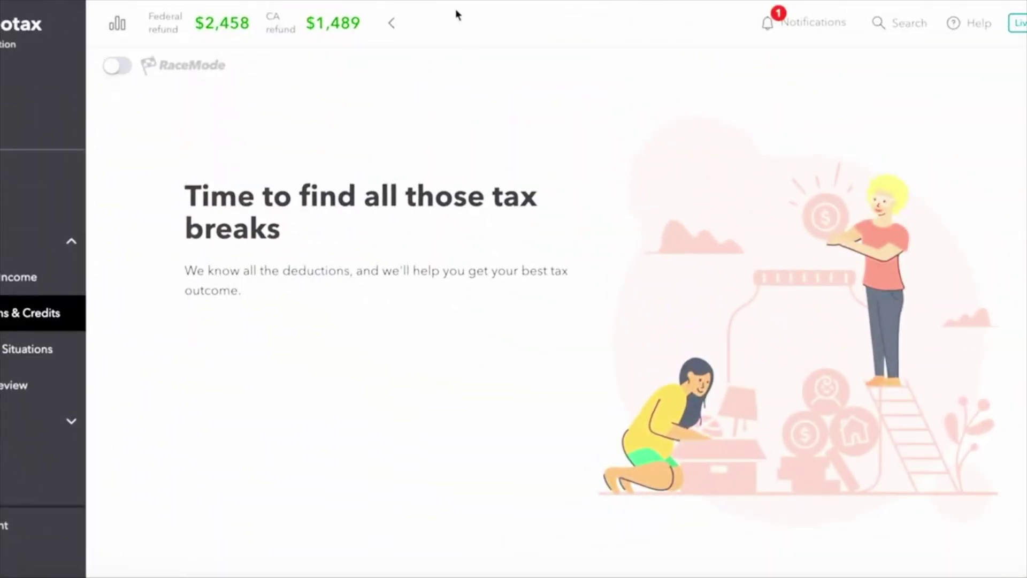
Step: Hide the federal and CA refund amounts and show them again
left_click(393, 27)
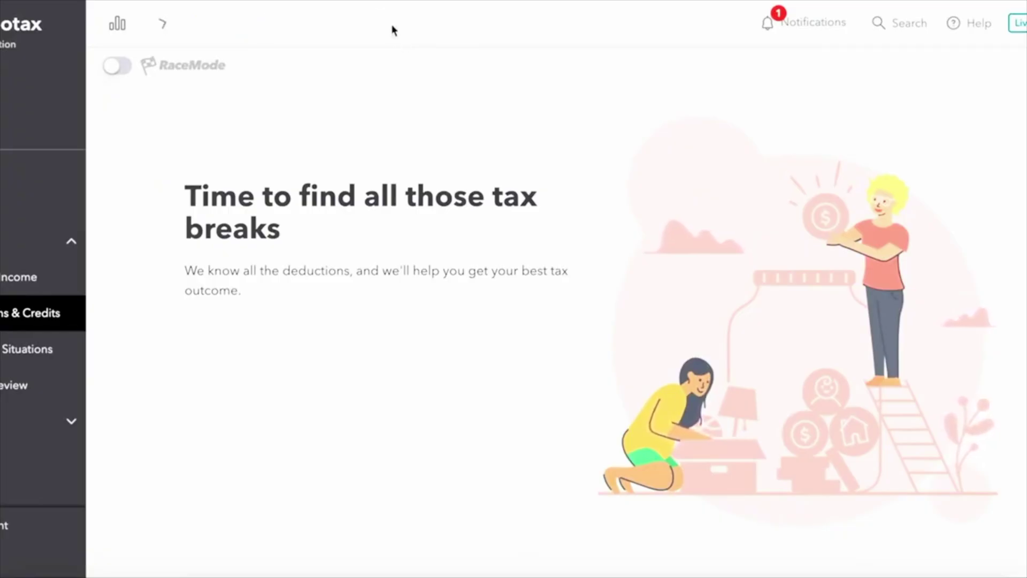
left_click(164, 25)
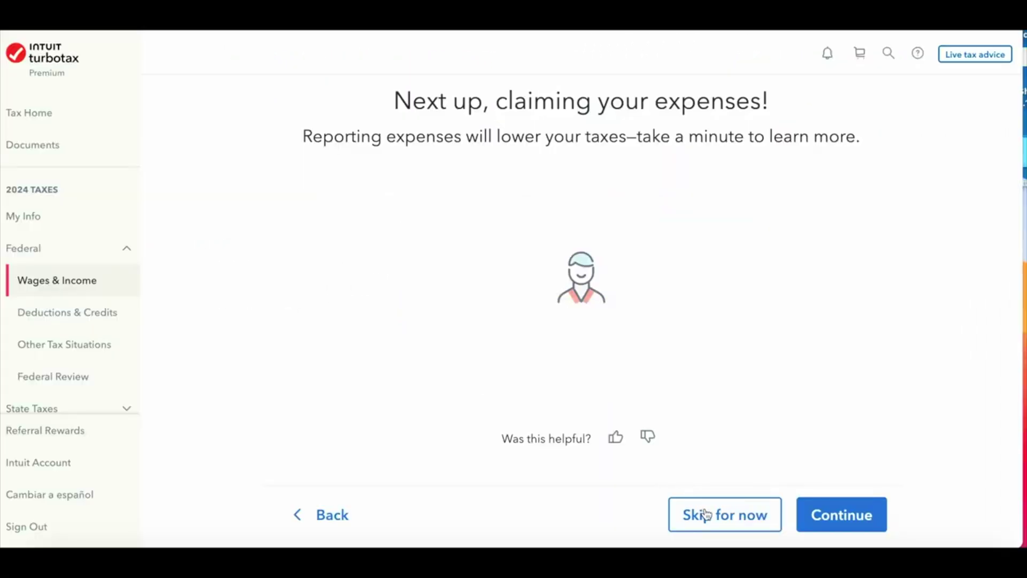
Step: Go through the recommended expense categories for the Social media services work and play the Self-employment expenses video
left_click(840, 519)
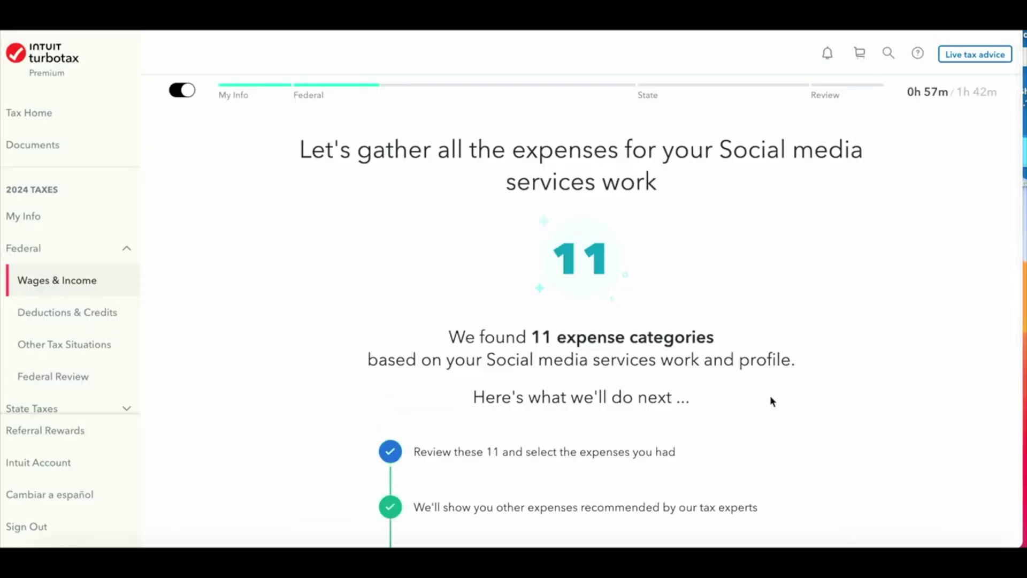
scroll(770, 399, "down", 1)
scroll(771, 397, "down", 1)
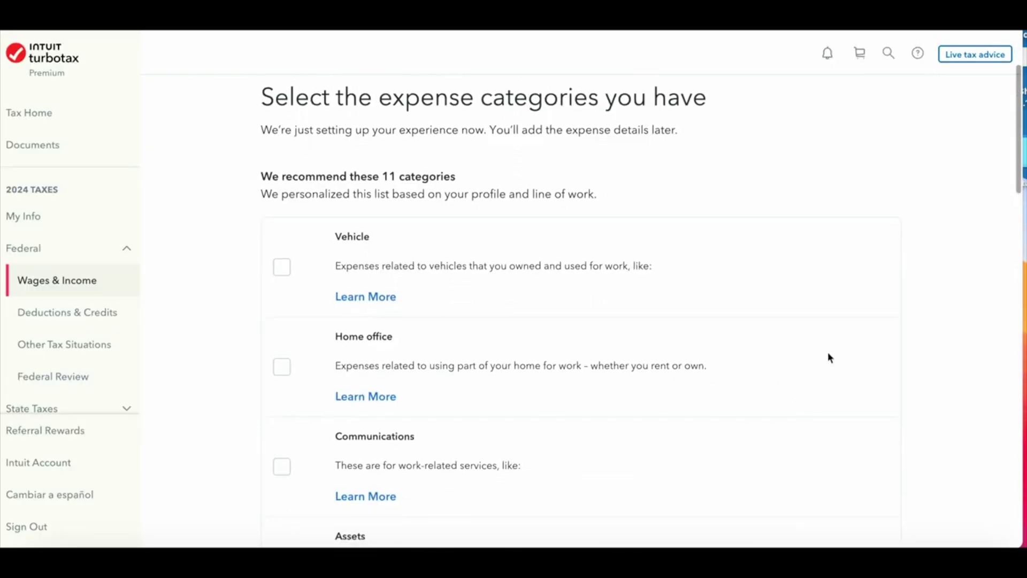
scroll(828, 353, "down", 2)
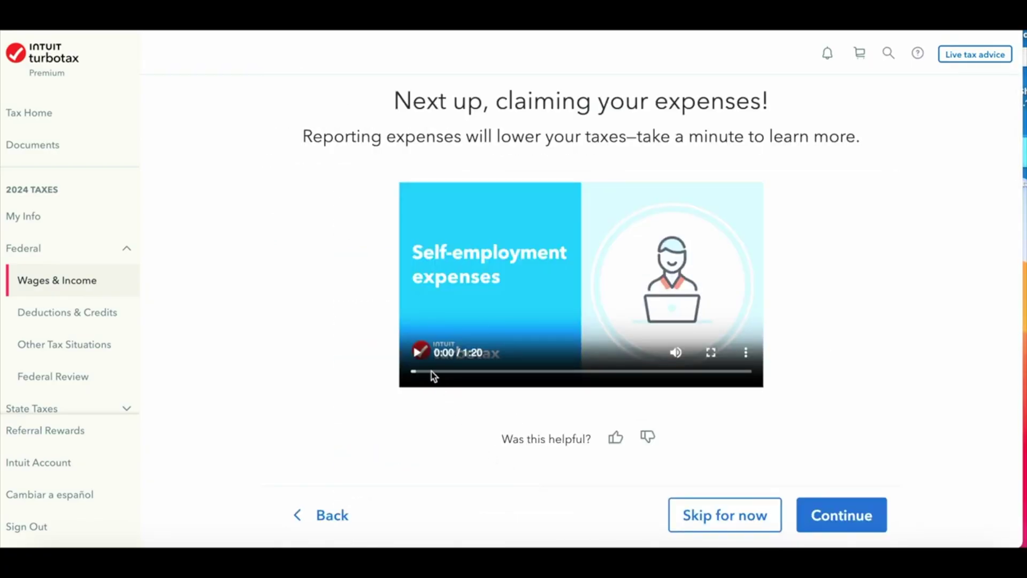
left_click(417, 352)
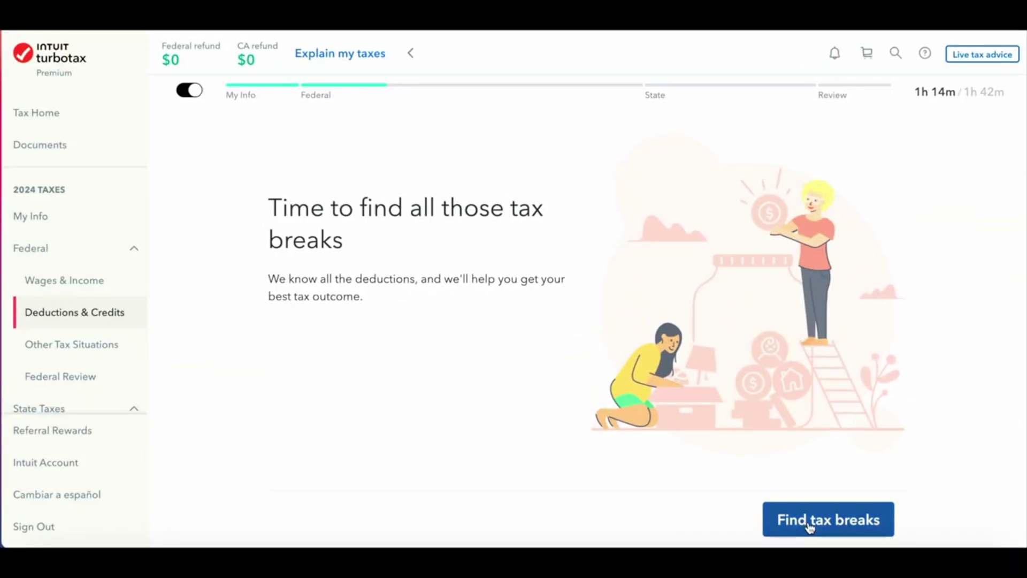
Step: Start finding tax breaks, answering No to boat, motorcycle, RV or plane taxes, No to medical expenses and Yes to entering sales tax paid
left_click(810, 525)
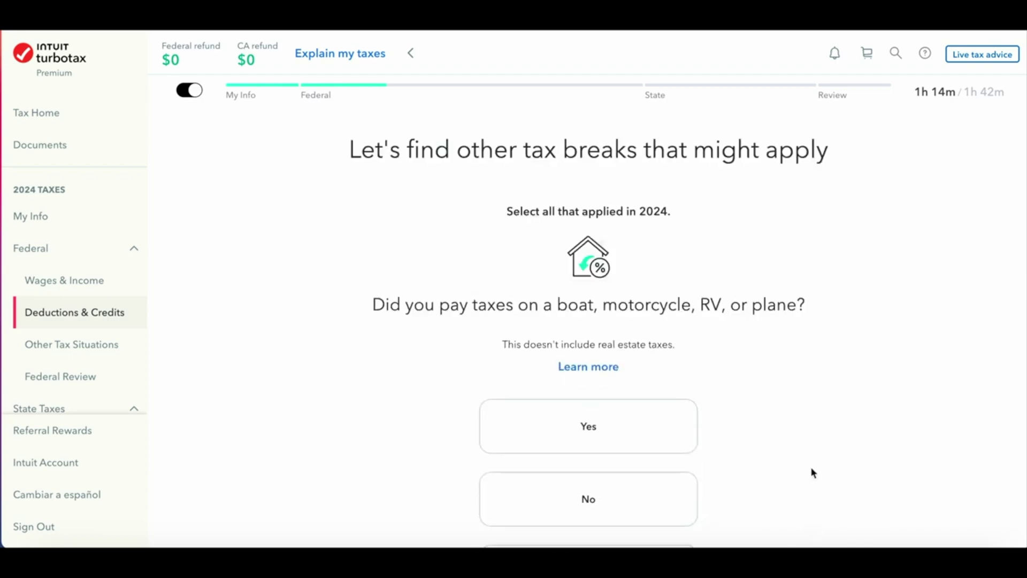
scroll(812, 468, "down", 1)
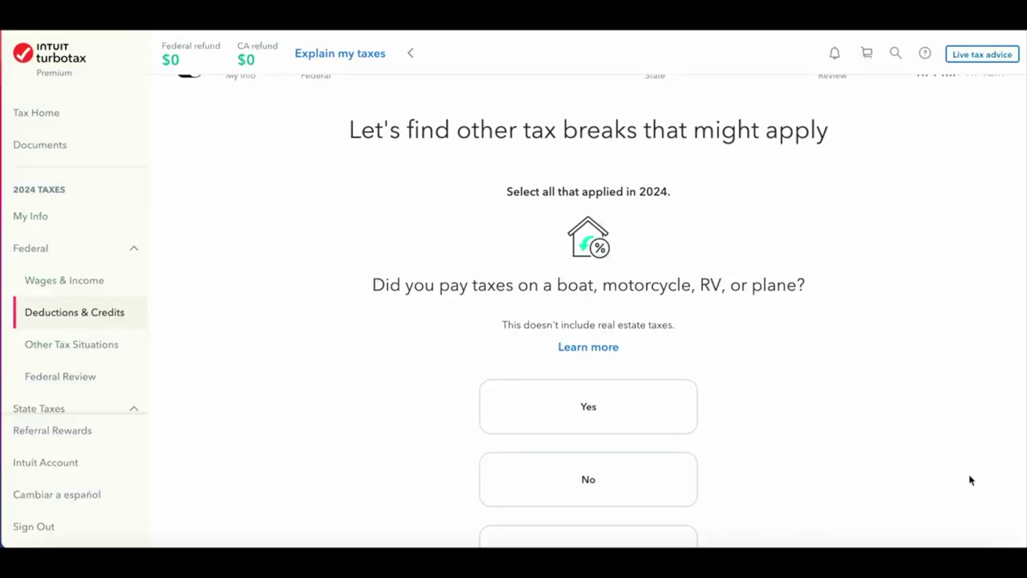
scroll(970, 479, "down", 2)
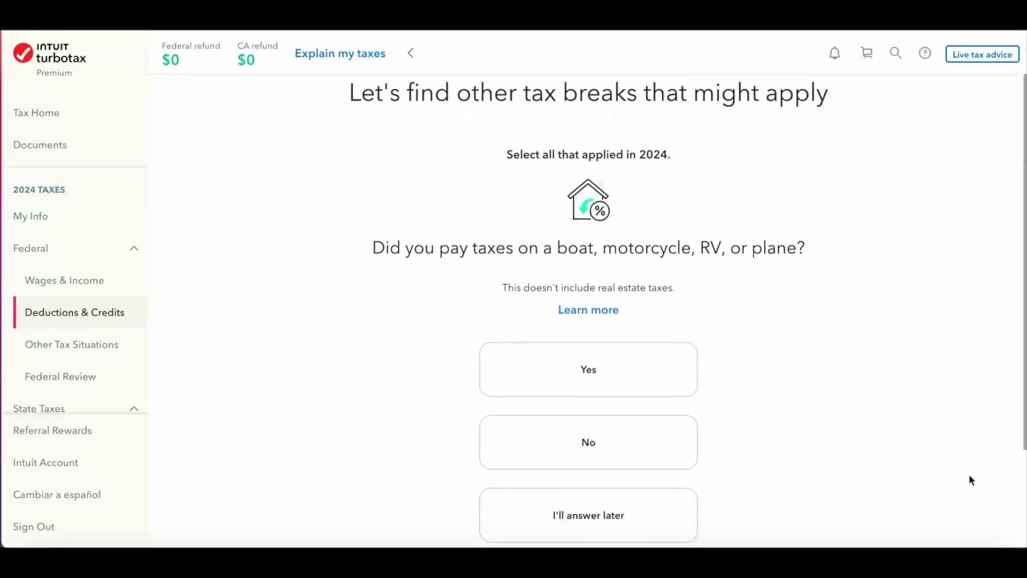
scroll(970, 479, "down", 2)
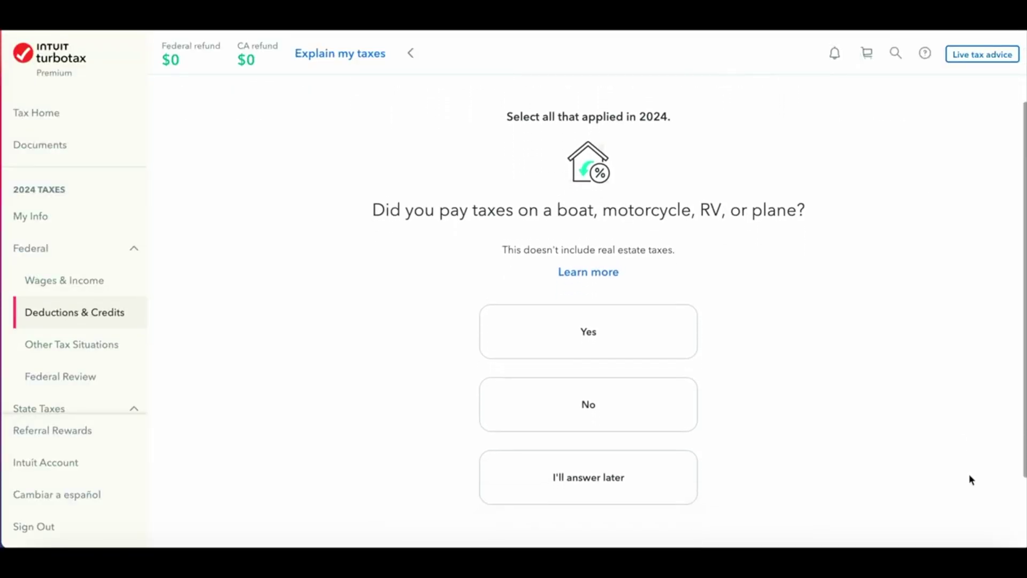
scroll(955, 475, "down", 1)
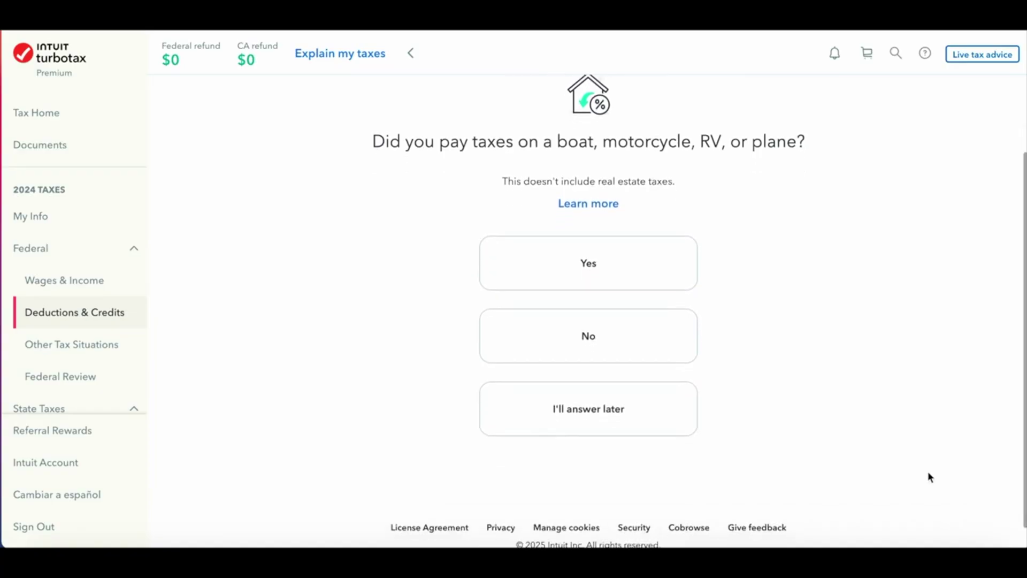
left_click(628, 344)
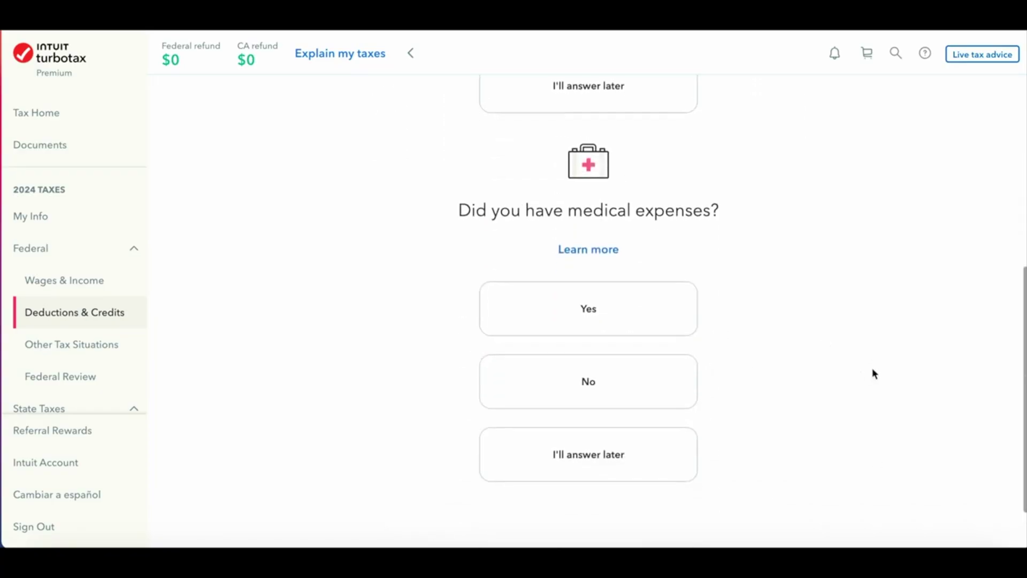
left_click(653, 384)
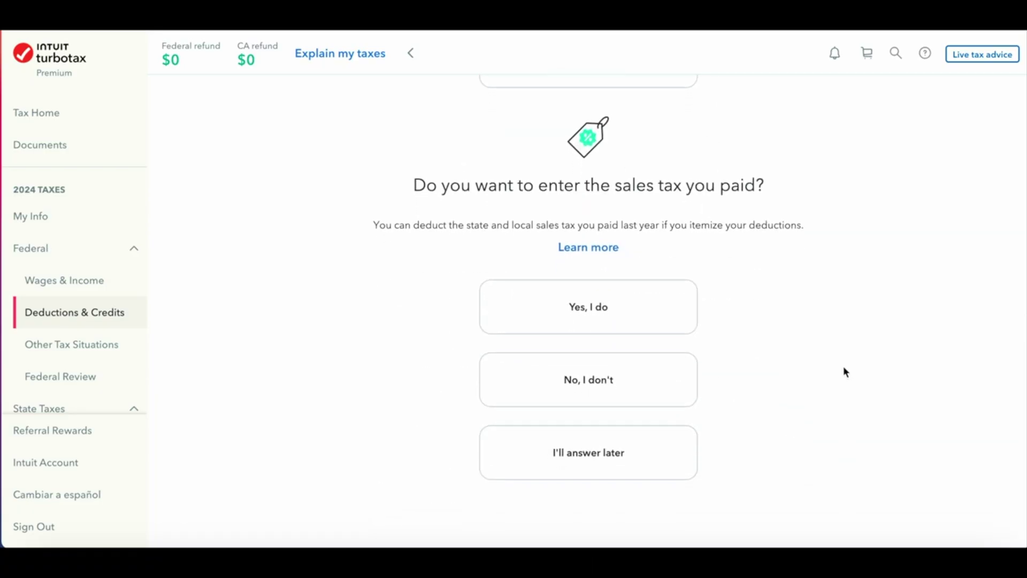
left_click(621, 304)
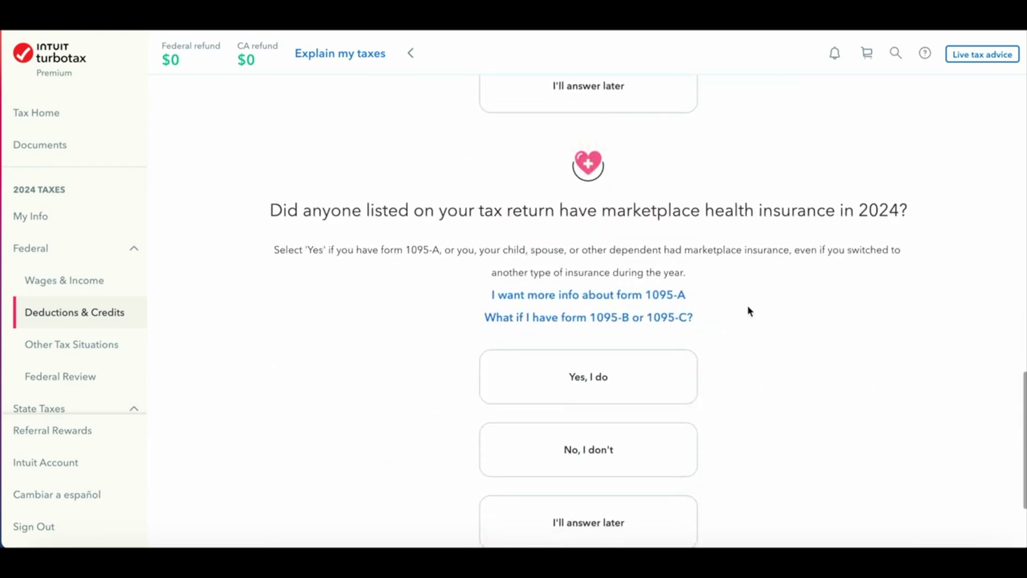
Step: Answer No to marketplace health insurance and Yes to donating to a charity, and look over the list of tax breaks
scroll(829, 402, "down", 5)
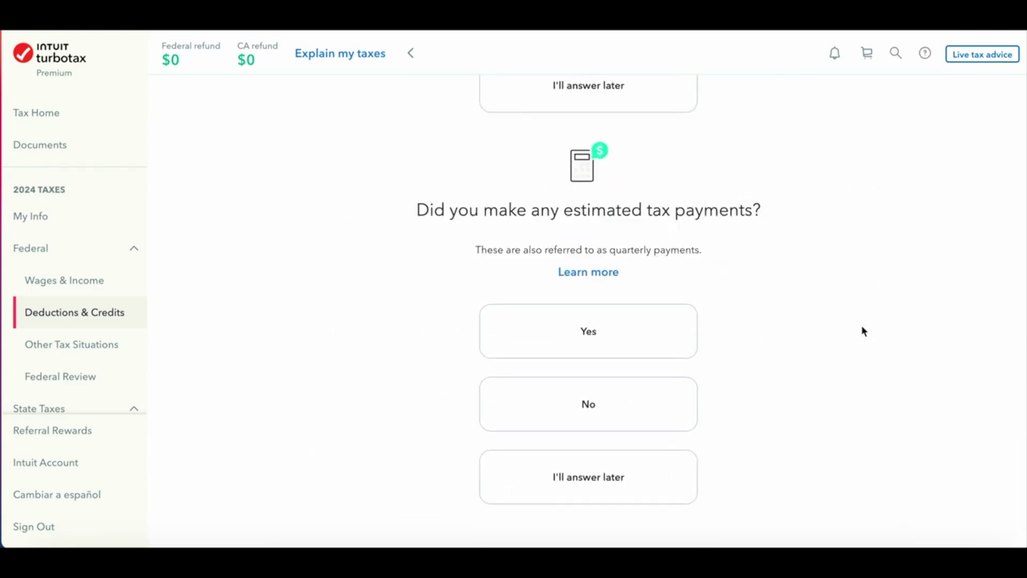
scroll(877, 305, "down", 5)
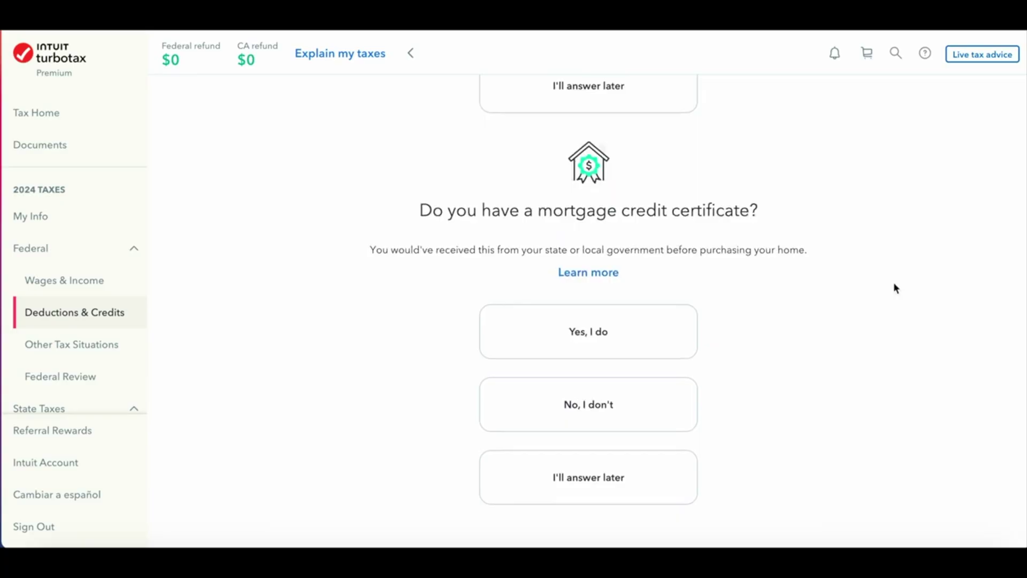
scroll(893, 288, "down", 5)
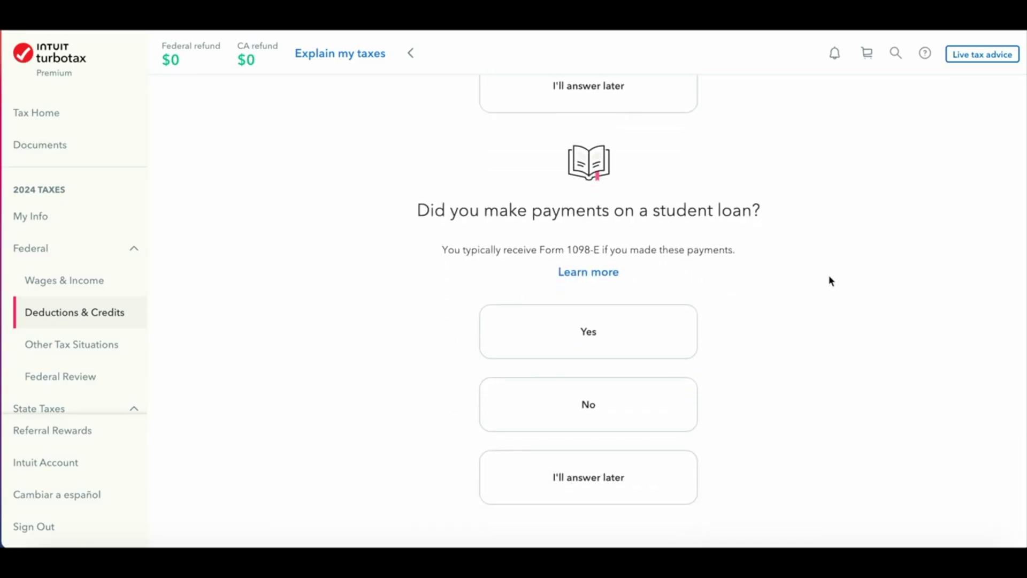
scroll(829, 398, "up", 15)
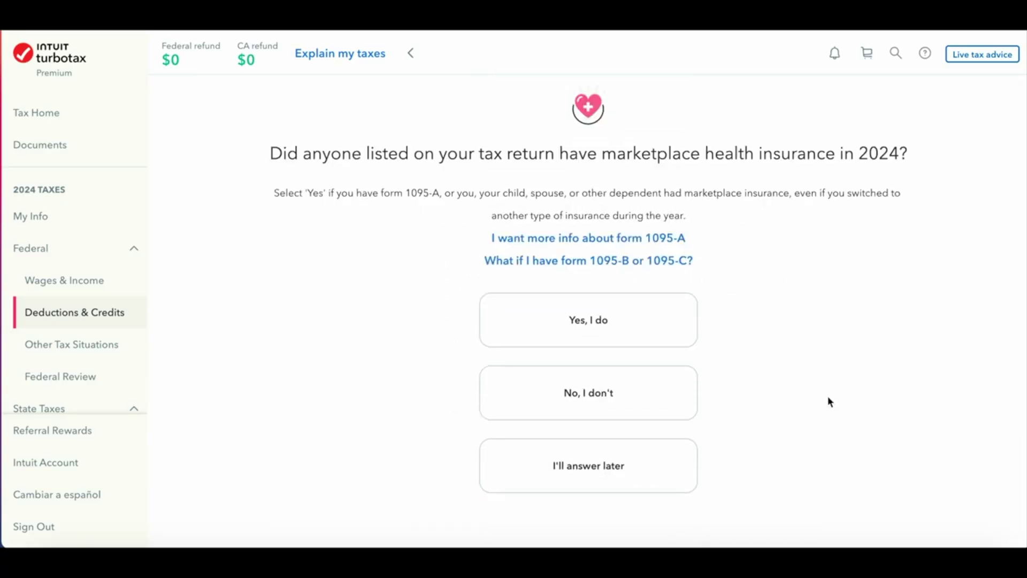
left_click(638, 407)
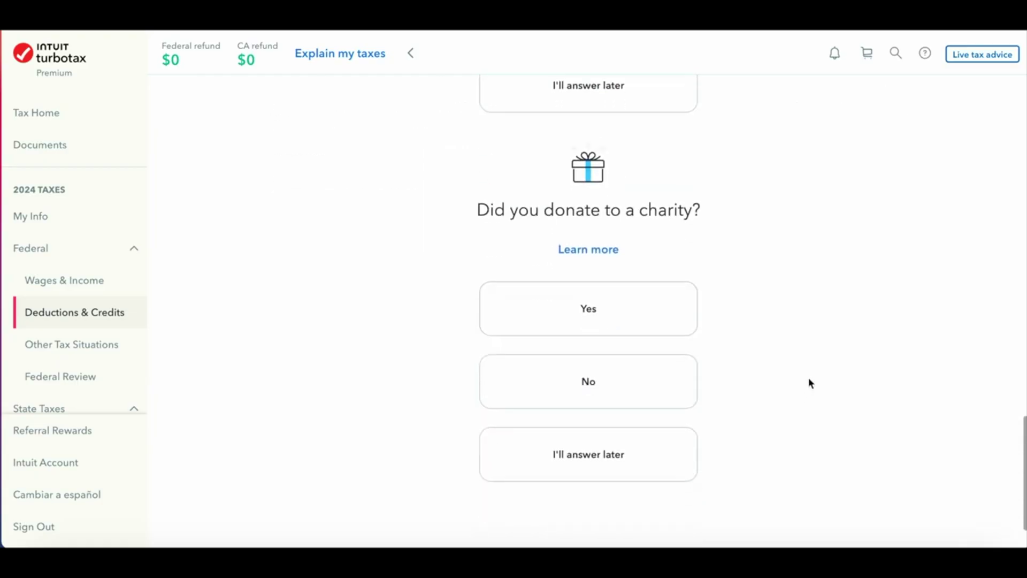
left_click(657, 321)
scroll(989, 361, "down", 2)
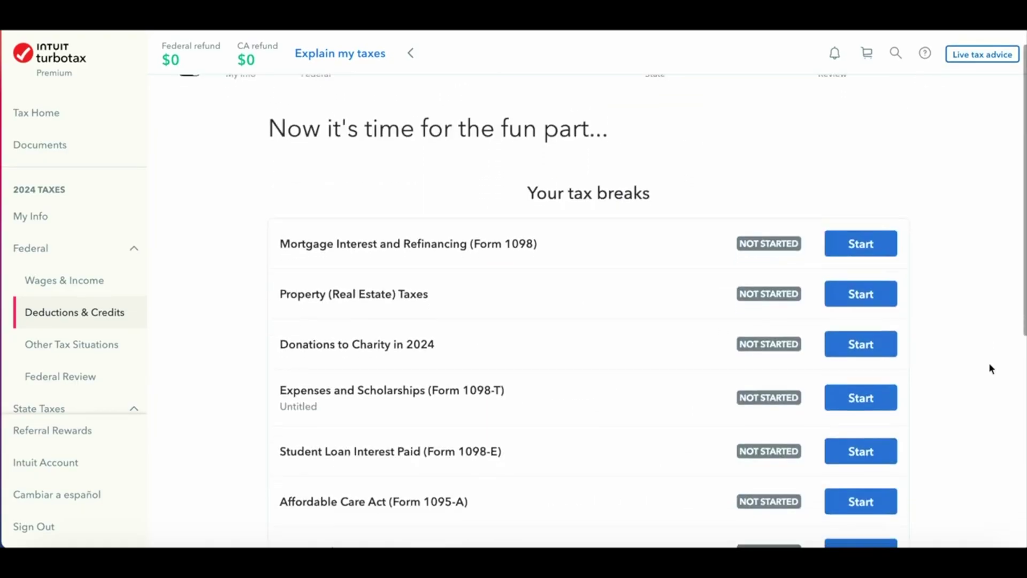
scroll(988, 366, "down", 2)
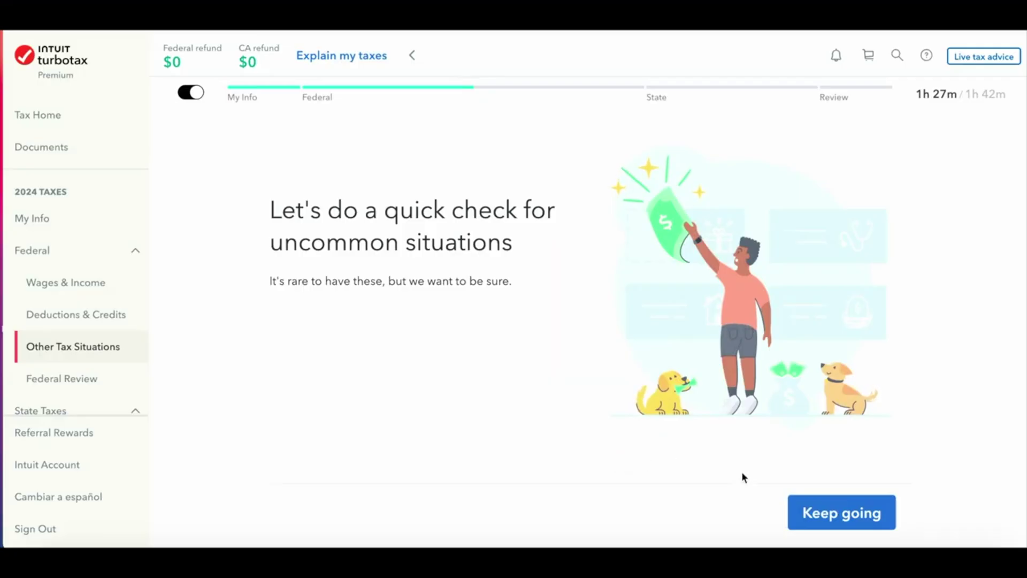
Step: Start the uncommon situations check and answer No to the investment credit recapture and to hiring a live-in nanny or household employee
left_click(838, 514)
scroll(837, 515, "down", 1)
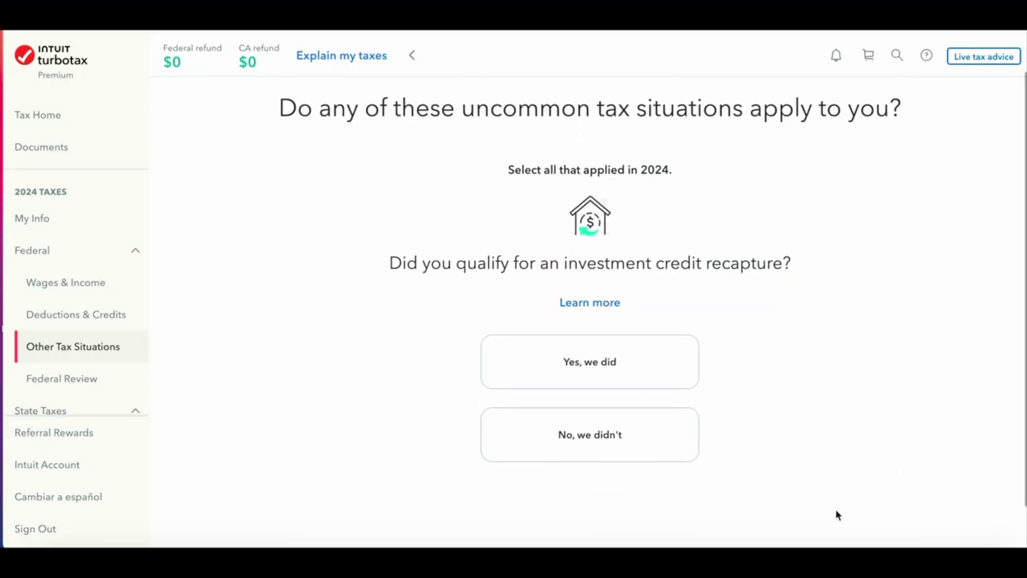
key("Tab")
key("Return")
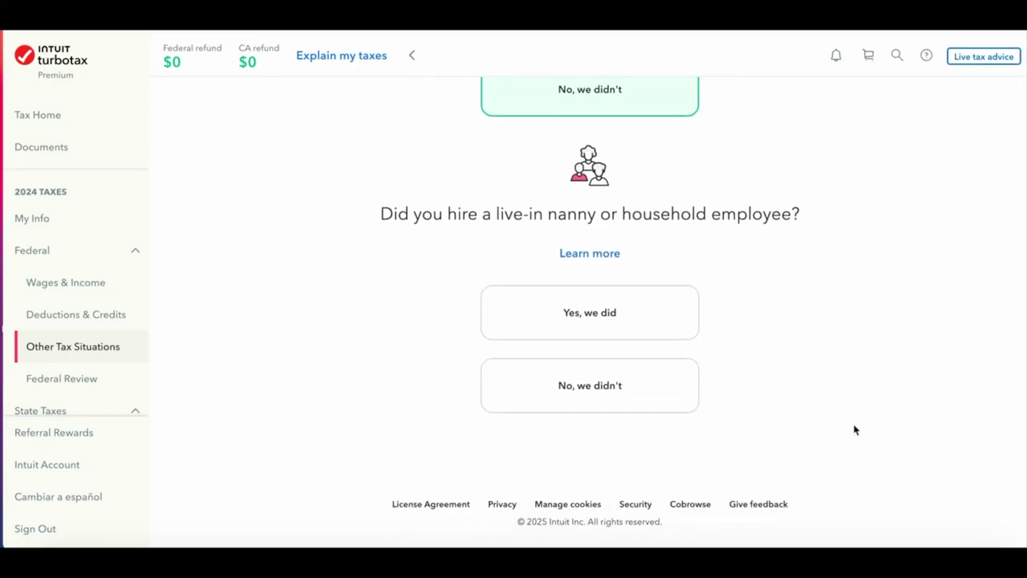
key("Tab")
key("Return")
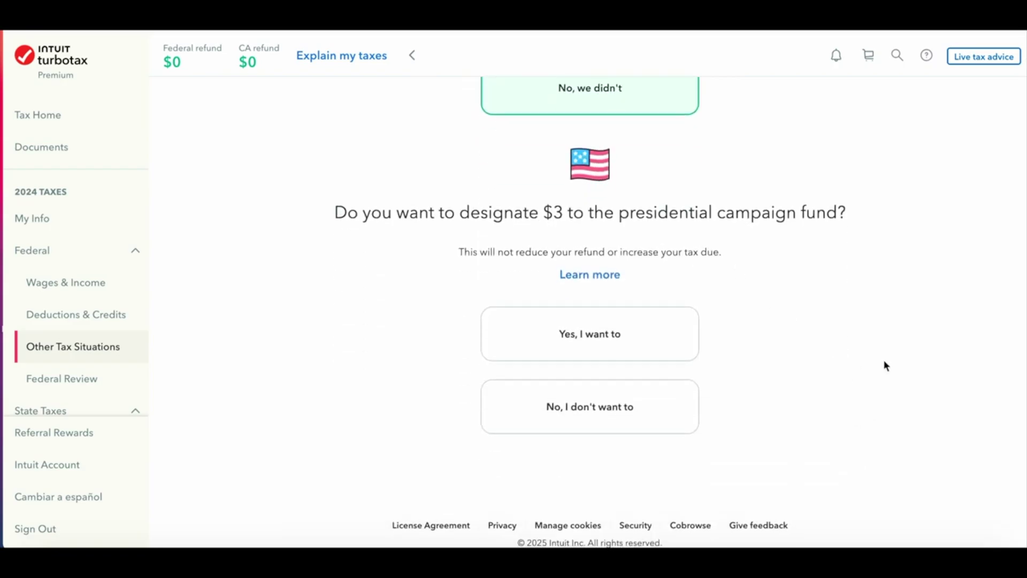
Step: Decline designating $3 to the presidential campaign fund and answer the same question for the spouse
left_click(682, 407)
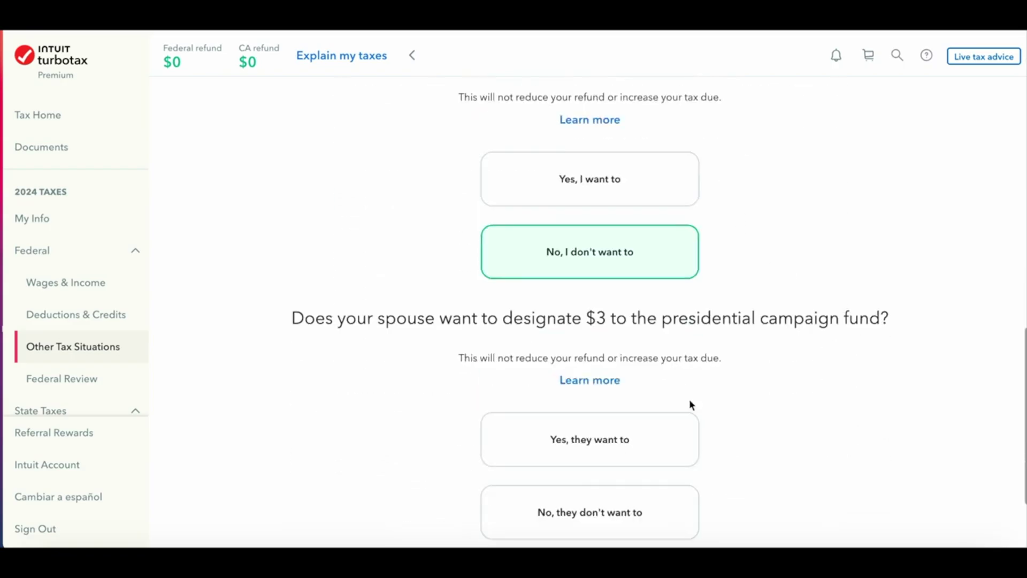
key("Tab")
key("Return")
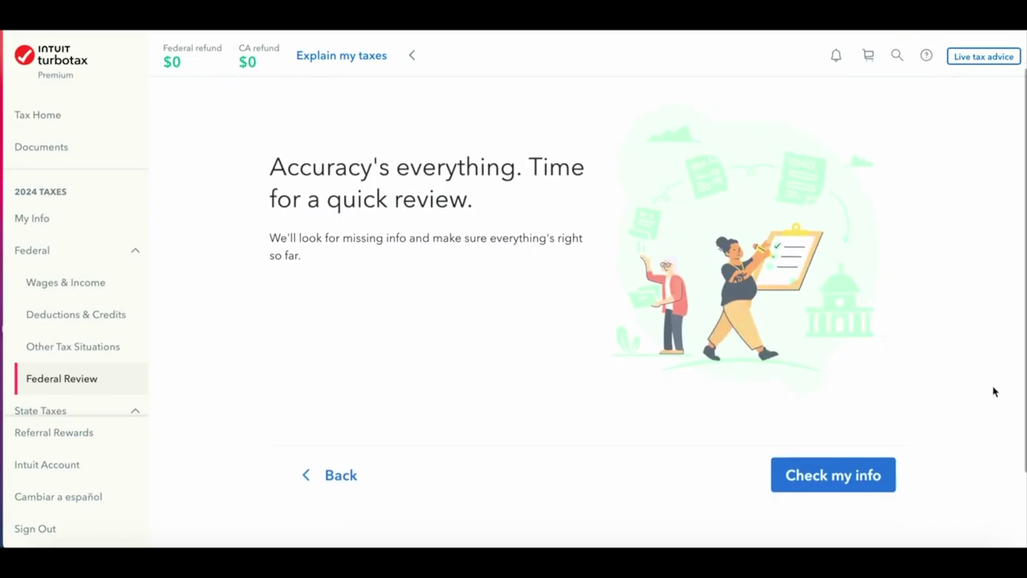
Step: Run the federal review check and start the state return, answering Yes to having filed a 2023 California tax return
key("Tab")
key("Return")
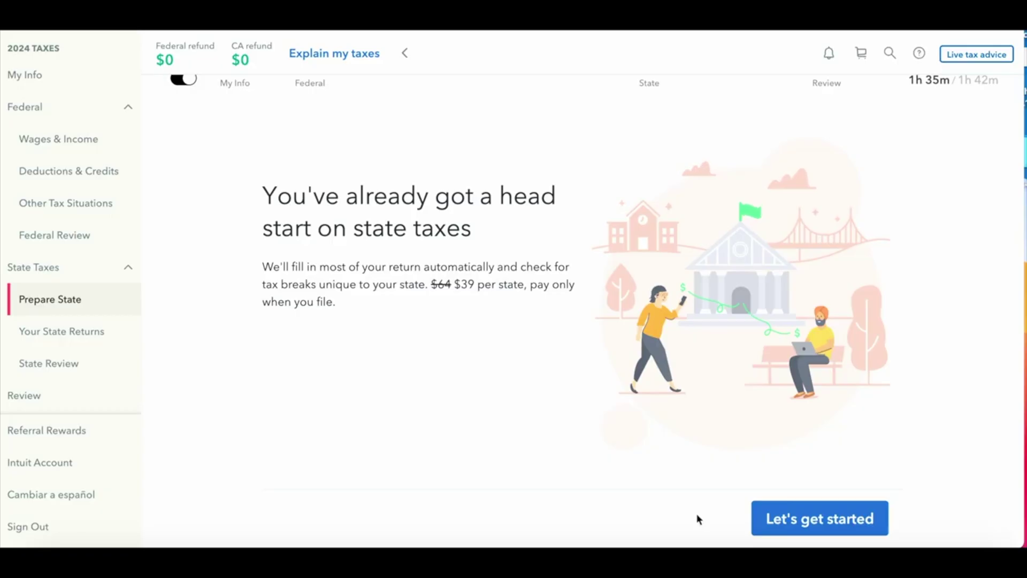
left_click(821, 518)
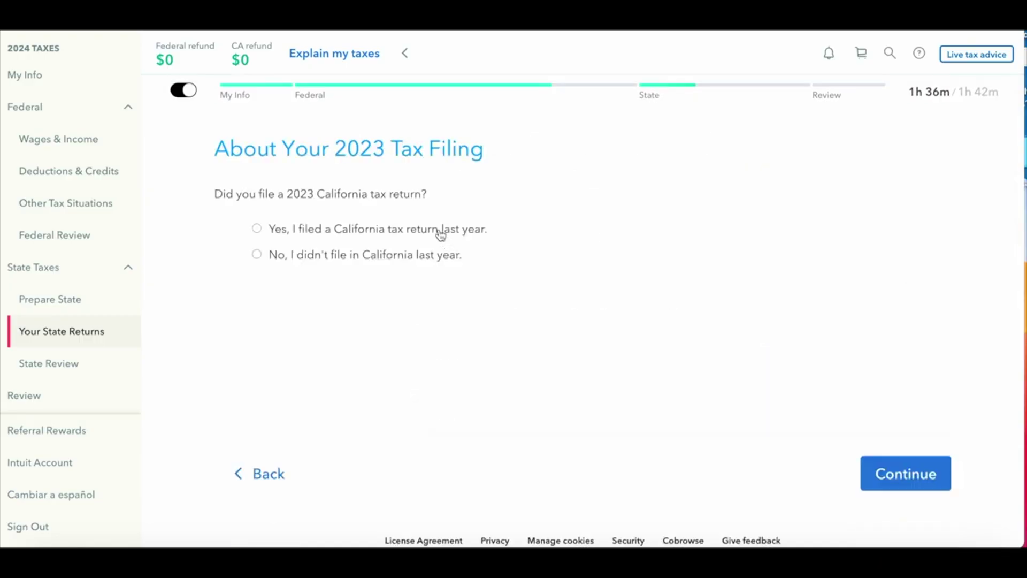
left_click(441, 235)
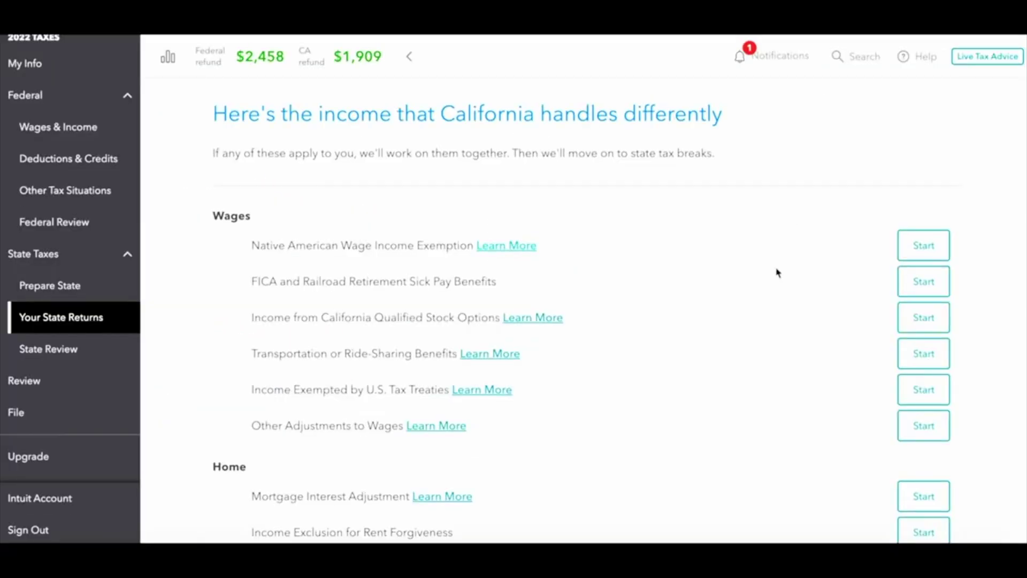
Step: Look over the income that California handles differently and go back from the federal review findings
scroll(775, 452, "down", 3)
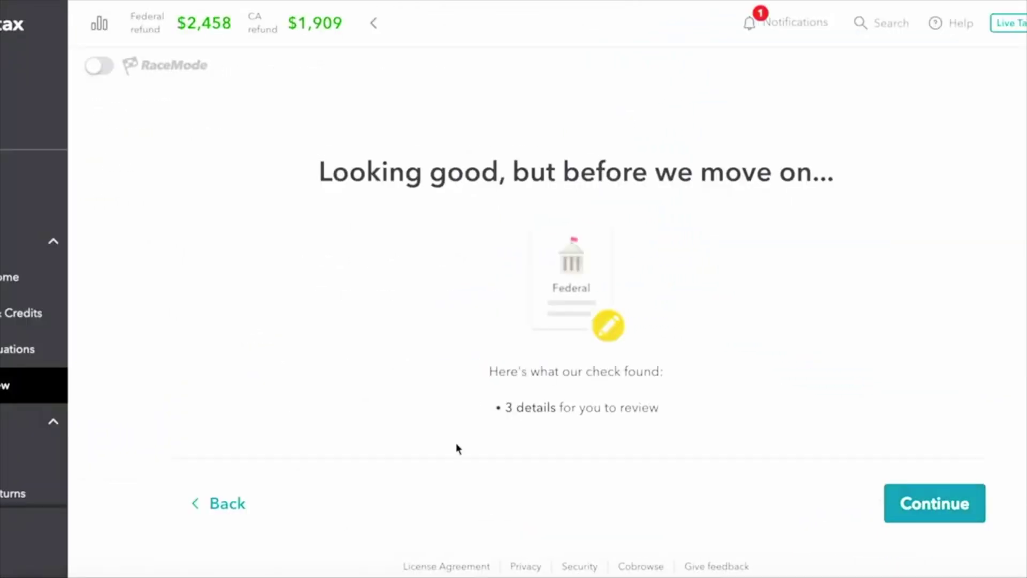
left_click(223, 506)
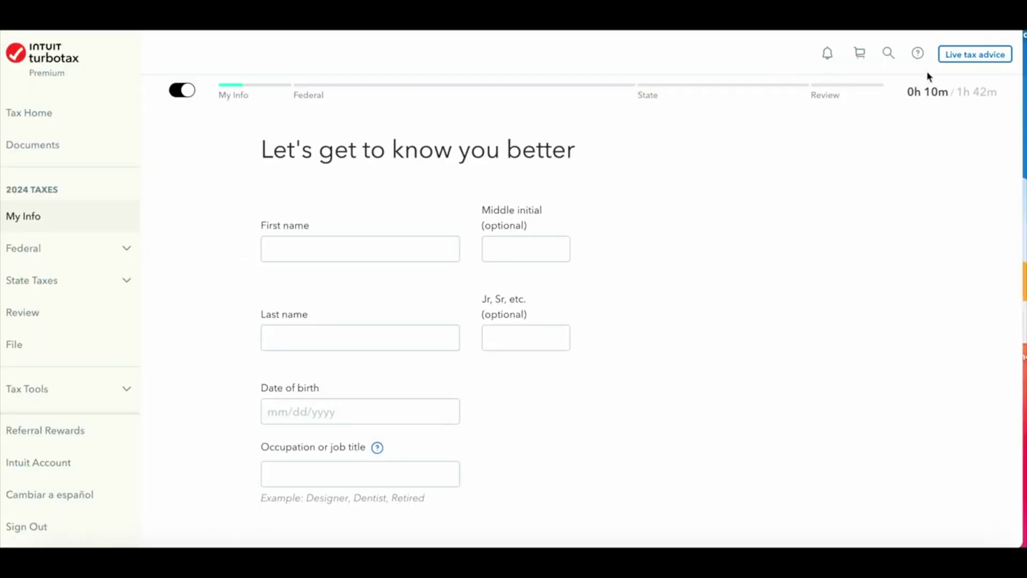
Step: Open the help search and look through the suggested answers to tax questions
left_click(890, 53)
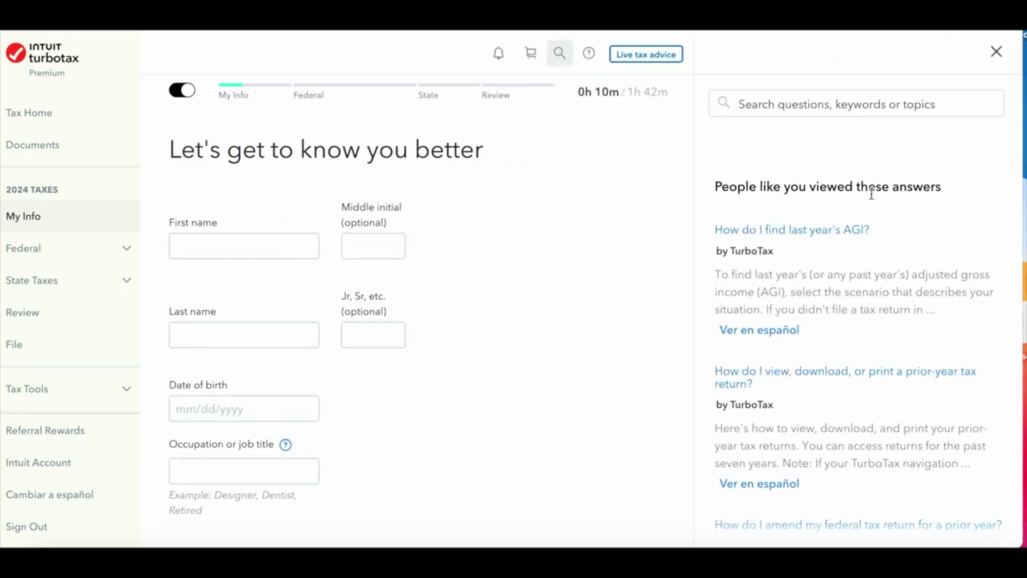
scroll(871, 194, "down", 2)
scroll(871, 195, "down", 1)
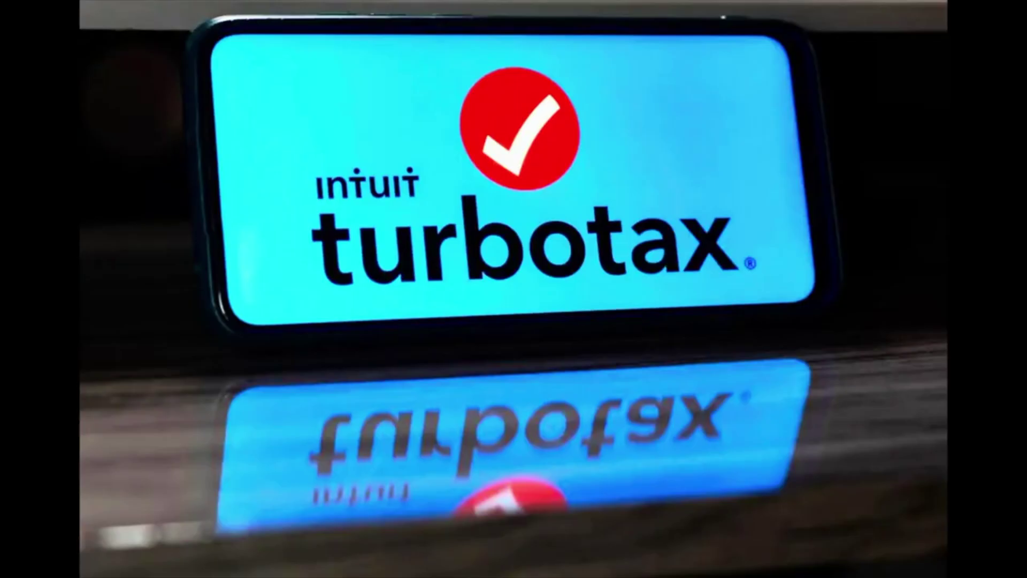